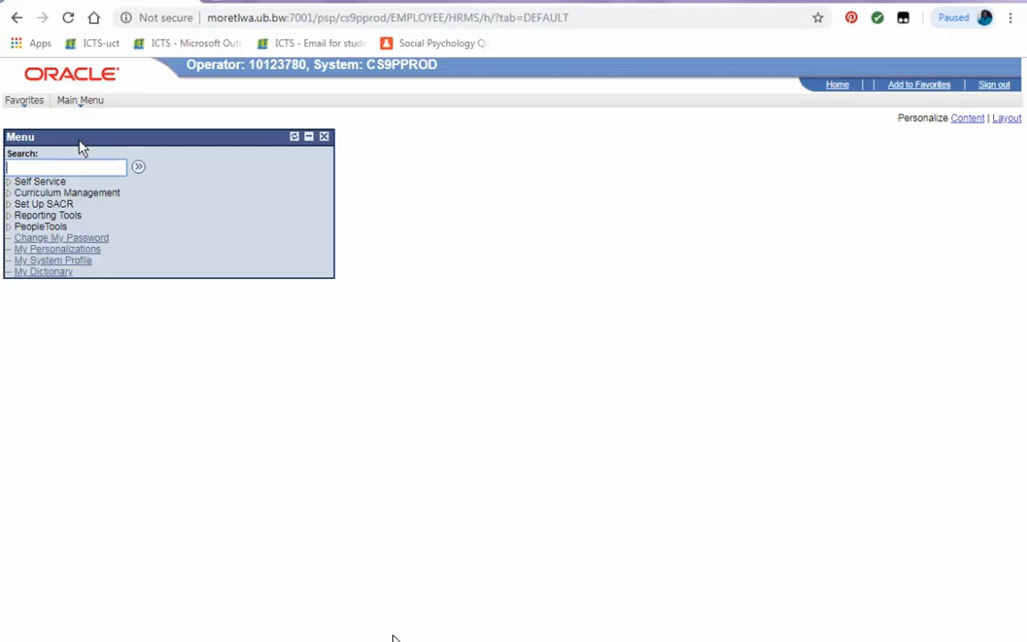
Open the class assignments for COM 112-LE03 (2411) from the Faculty Center teaching schedule.
click(52, 183)
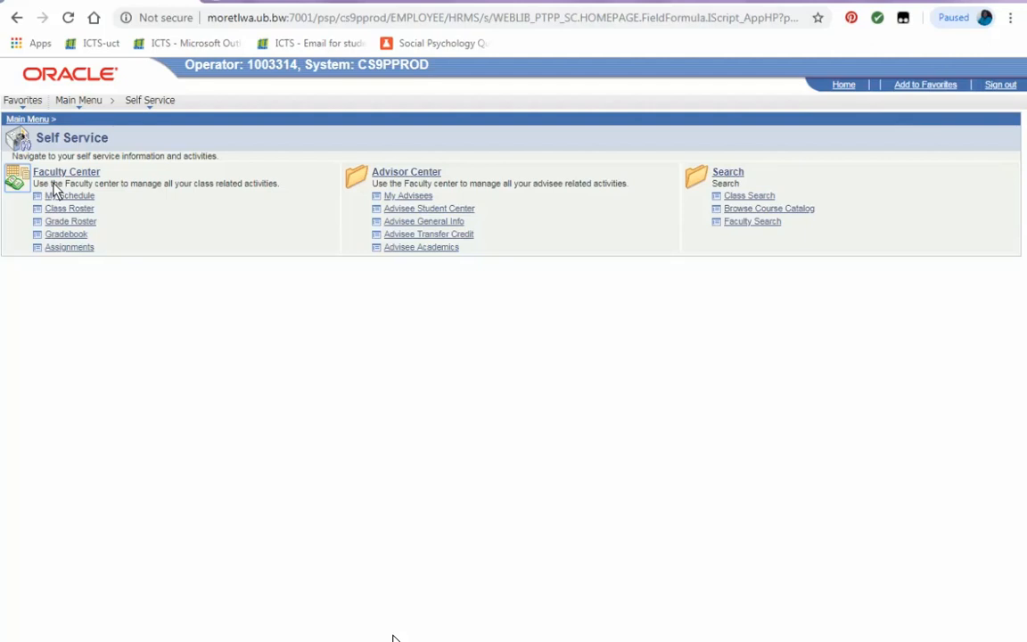
click(64, 206)
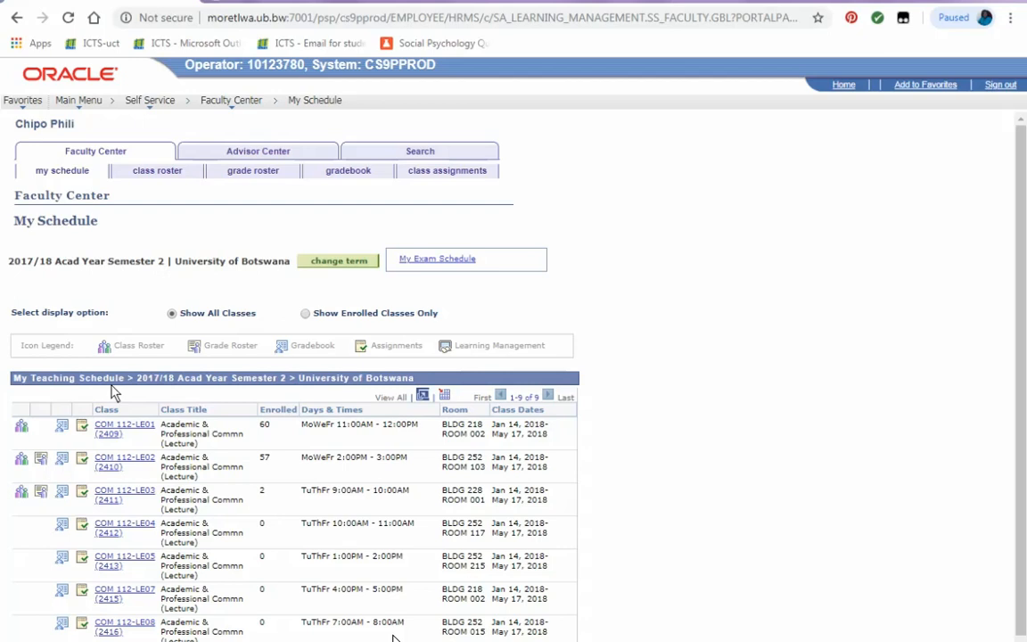
click(81, 496)
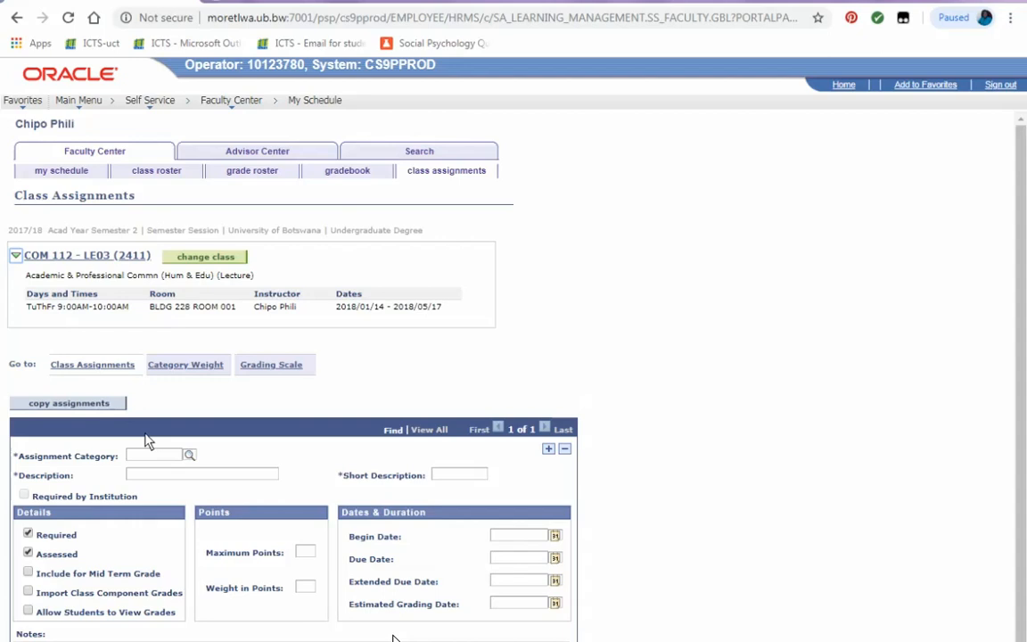
Set up category weights, adding Written Assignment (WA) at 25% and a new row.
click(188, 366)
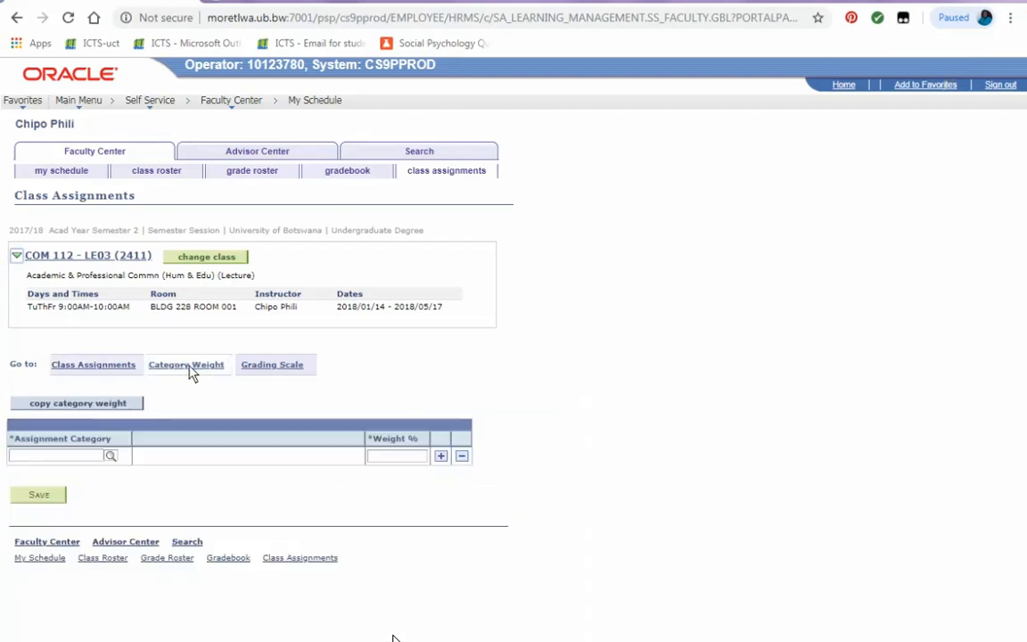
click(111, 456)
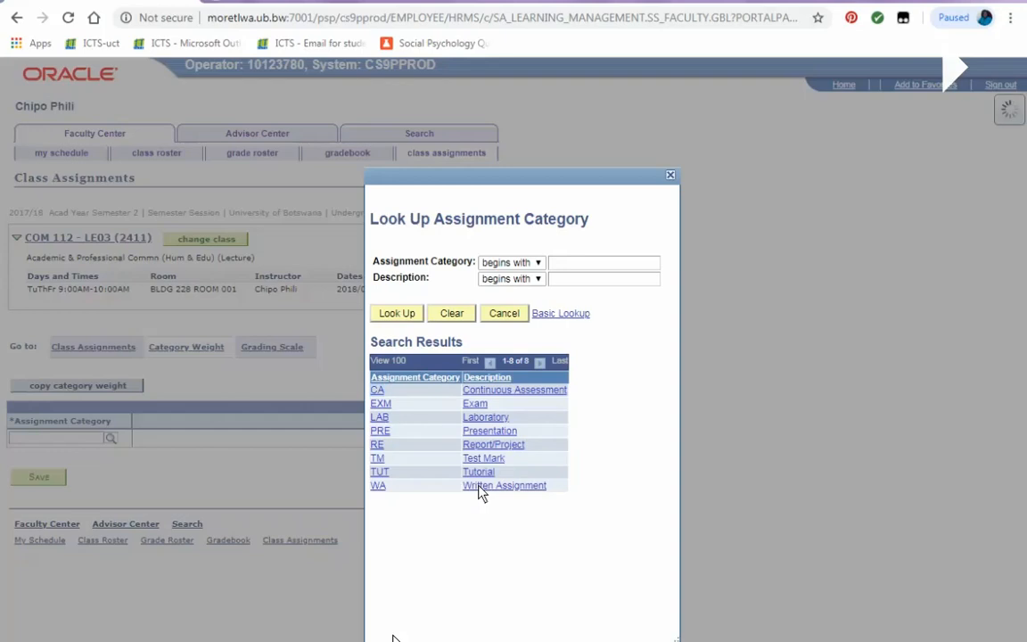
click(482, 485)
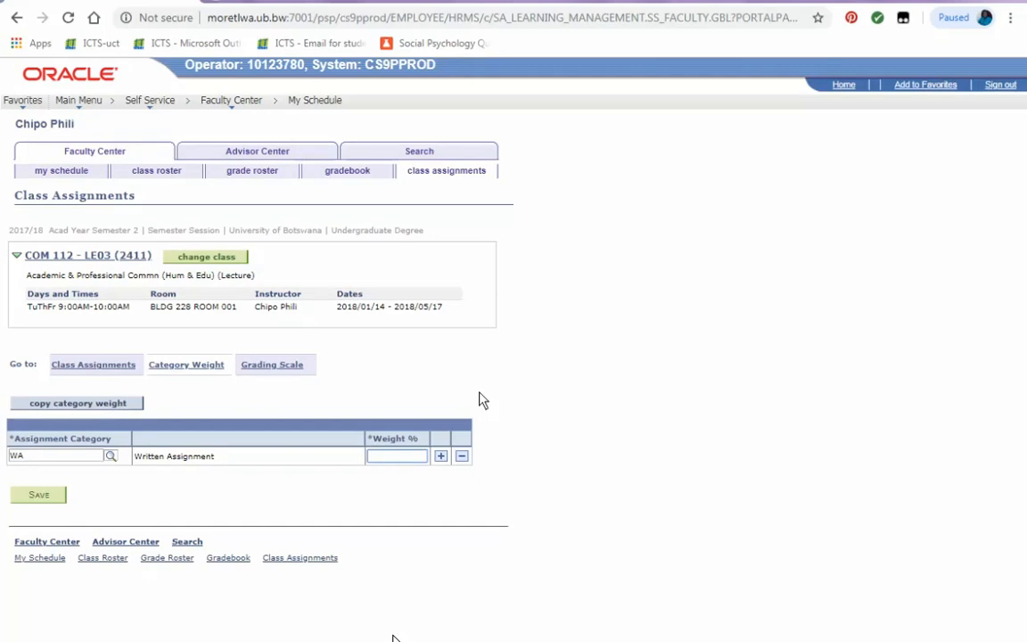
text(25)
click(441, 456)
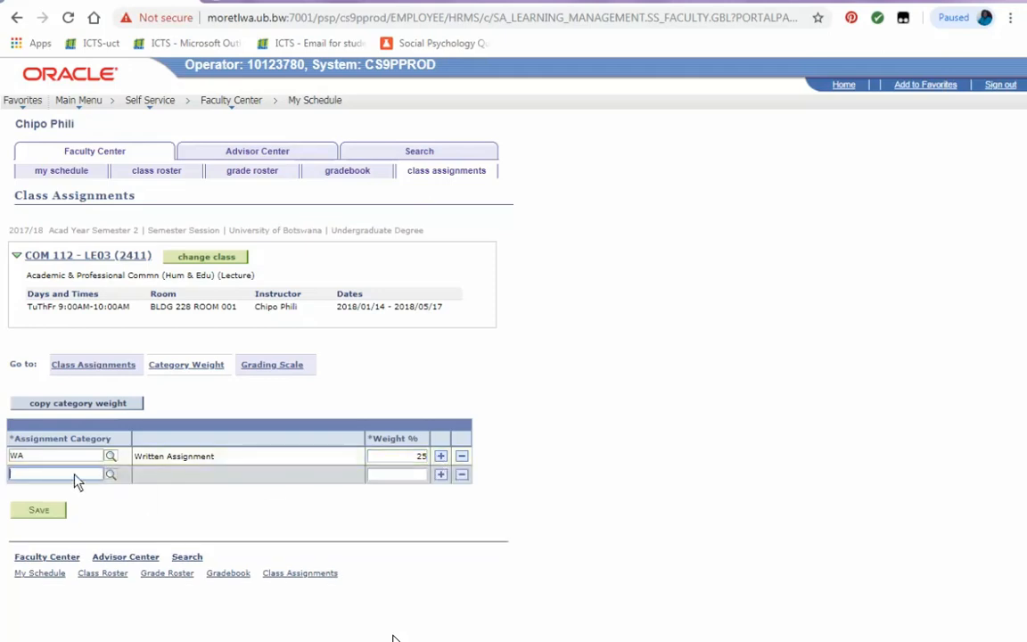
Assign the Test Mark (TM) category to the second row with a 25% weight and add another row.
text(2)
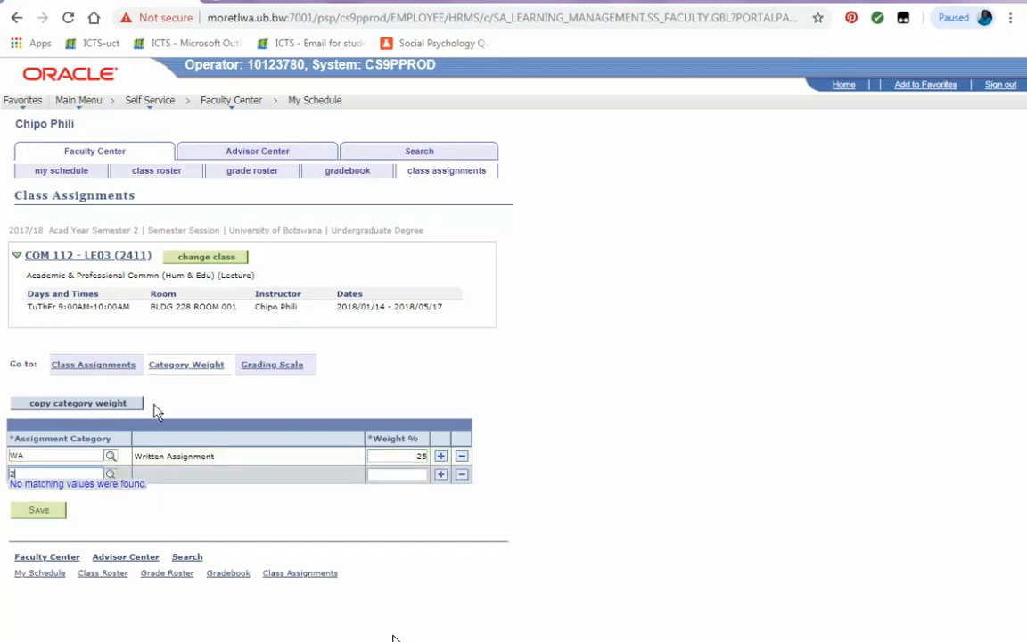
key(BackSpace)
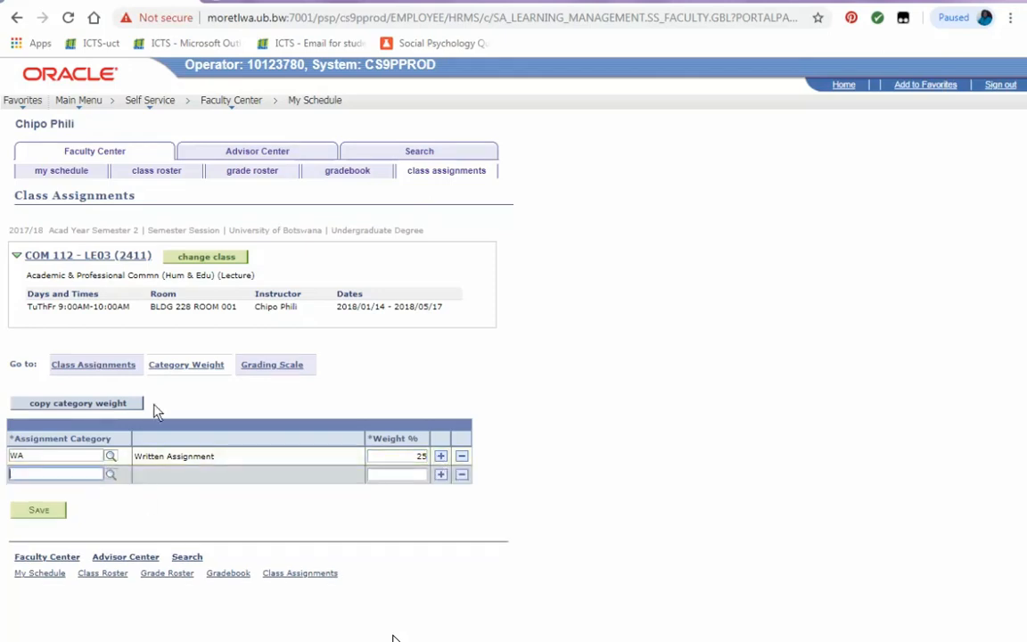
click(109, 475)
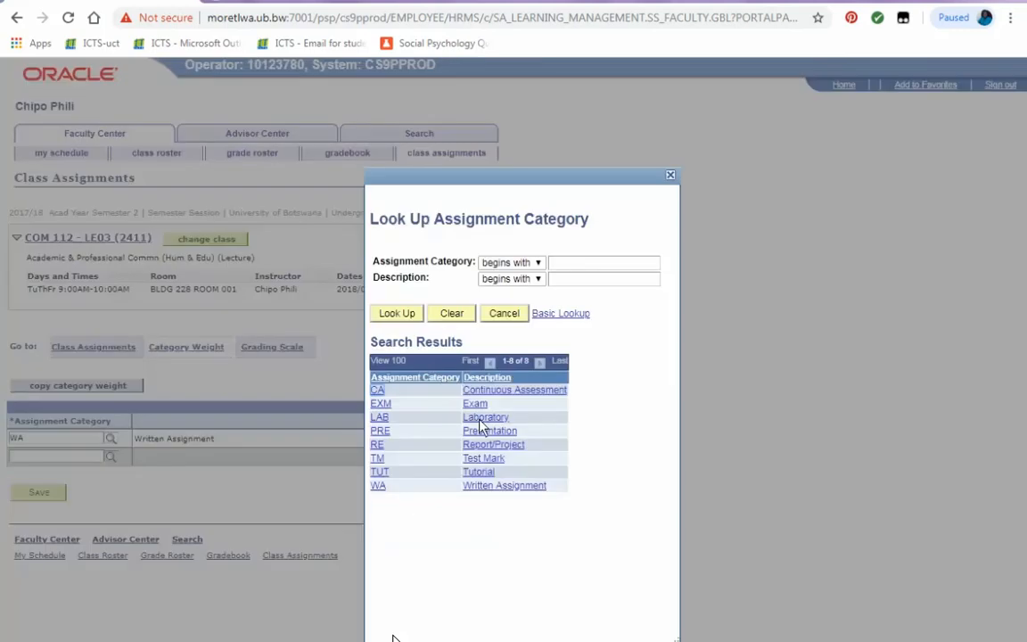
click(484, 458)
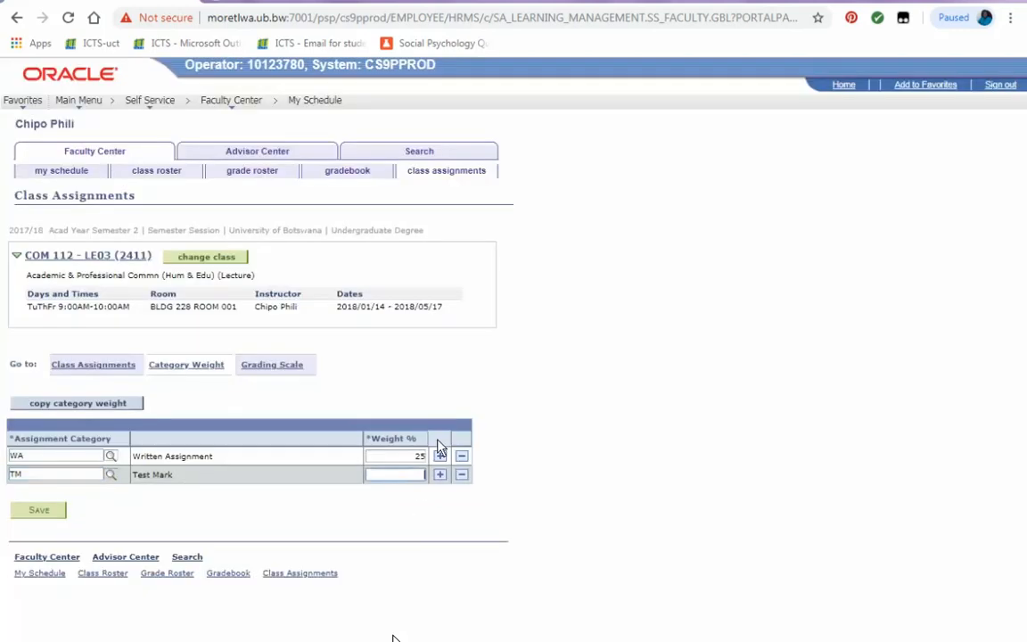
text(25)
click(441, 474)
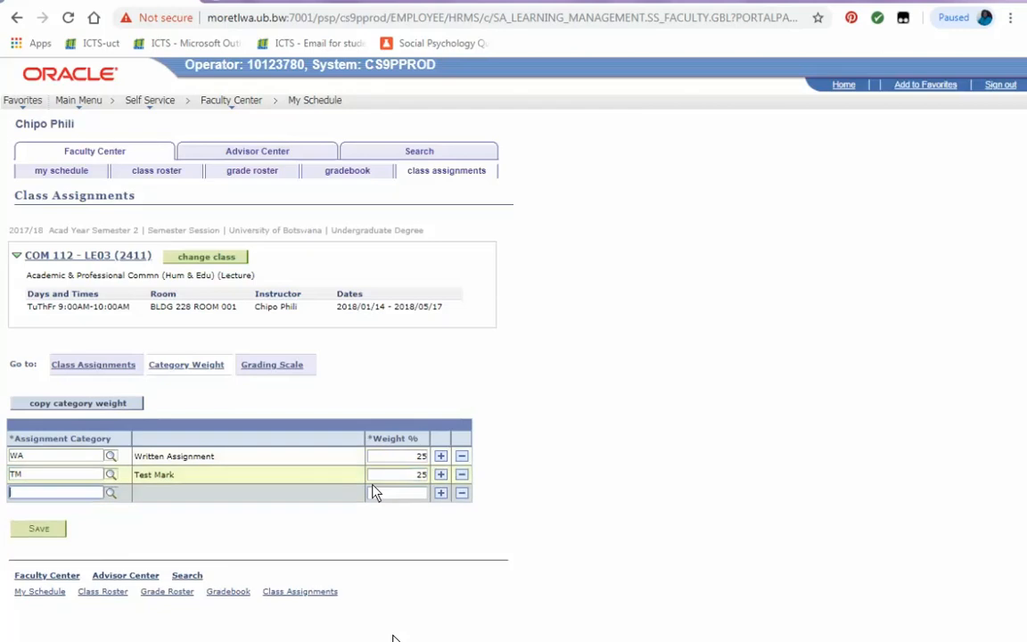
Set the third row's category to Exam (EXM), save the category weights, and dismiss the message.
click(111, 494)
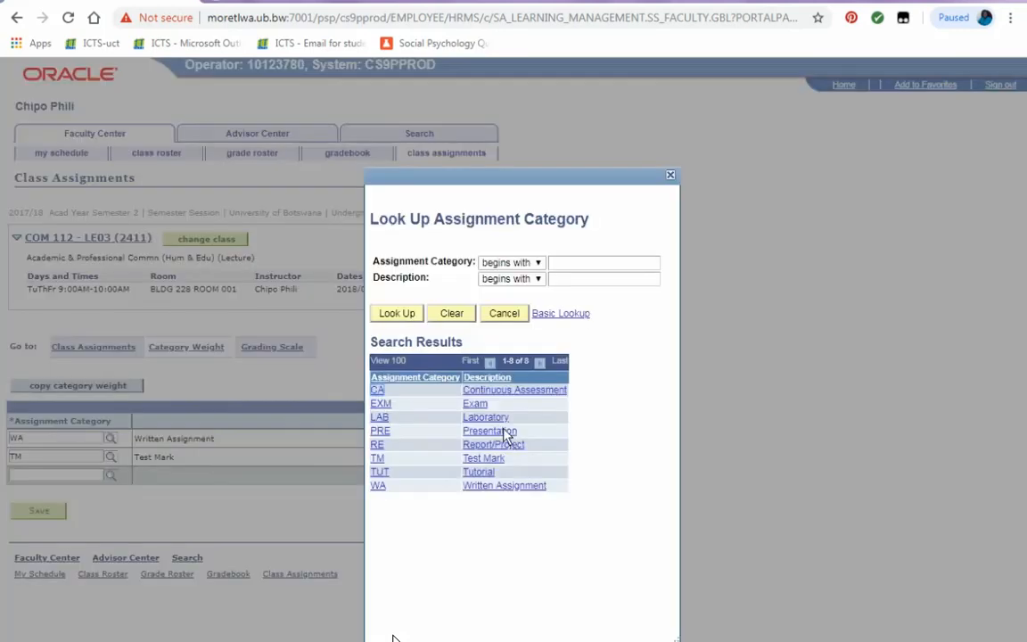
click(487, 406)
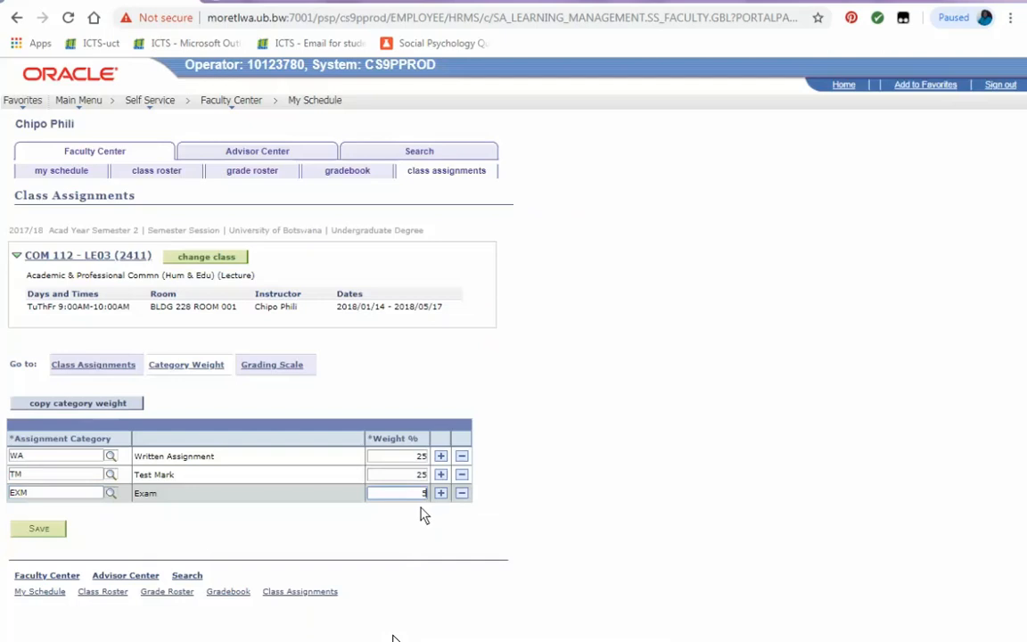
click(39, 529)
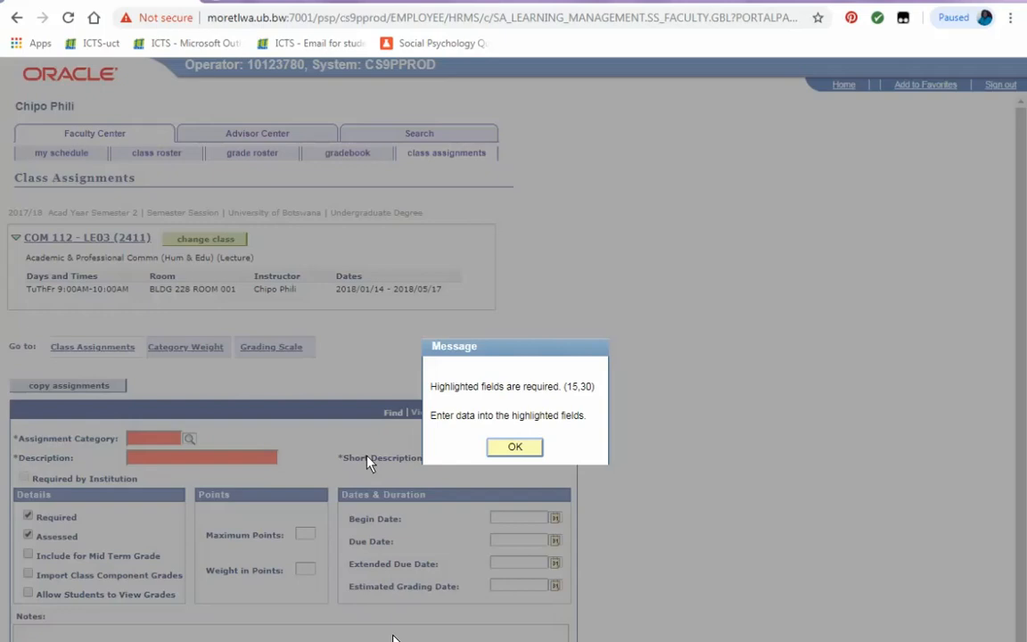
click(504, 446)
Create a class assignment with category WA and Assignment as both description and short description.
scroll(218, 486, down, 1)
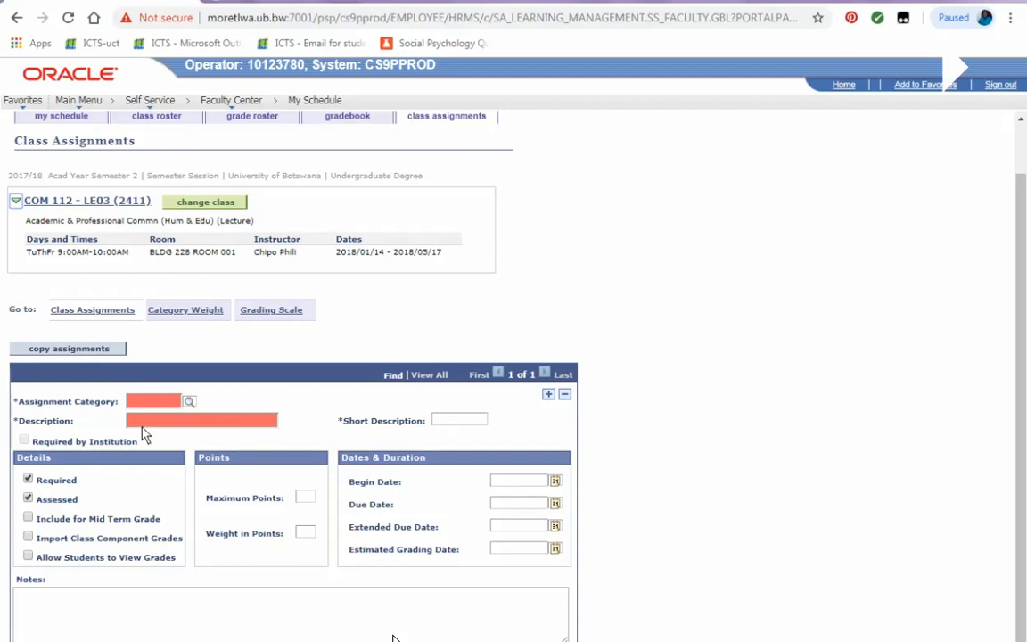
click(189, 402)
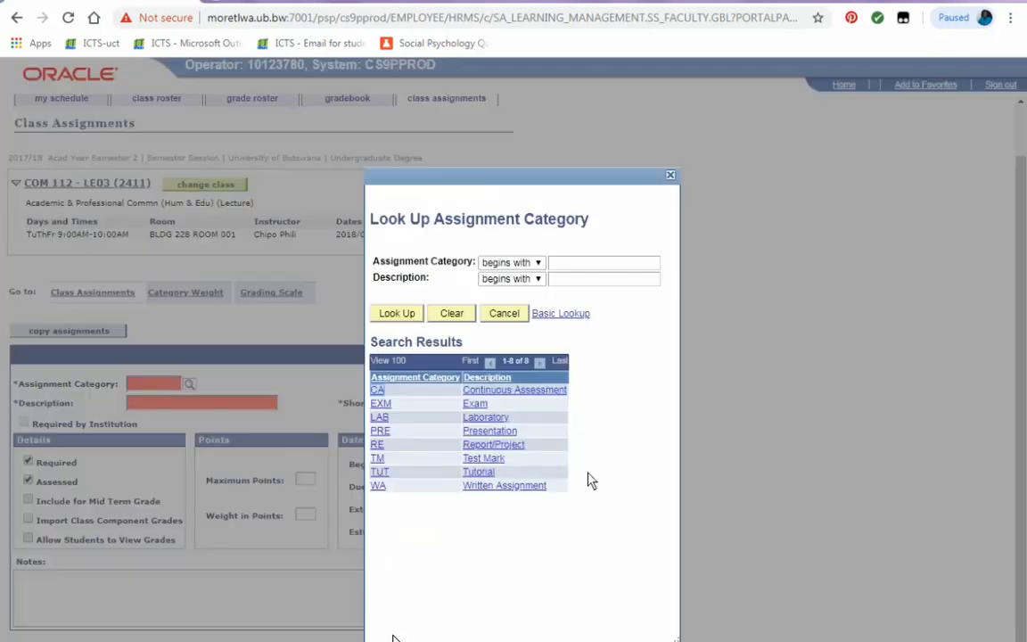
click(482, 486)
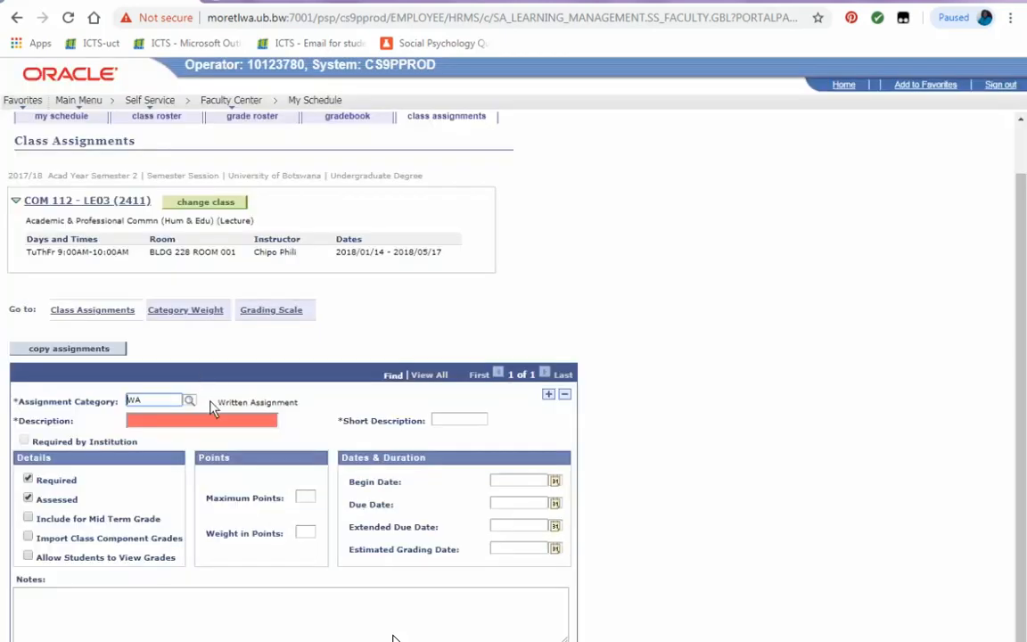
double_click(262, 407)
key(ctrl+c)
click(244, 430)
key(ctrl+v)
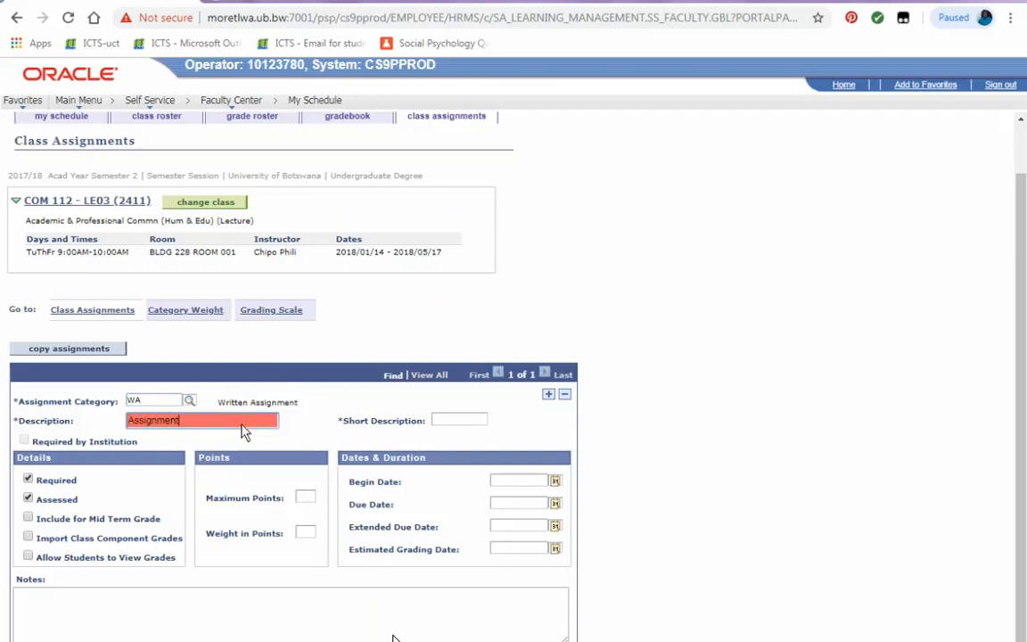
click(441, 426)
key(ctrl+v)
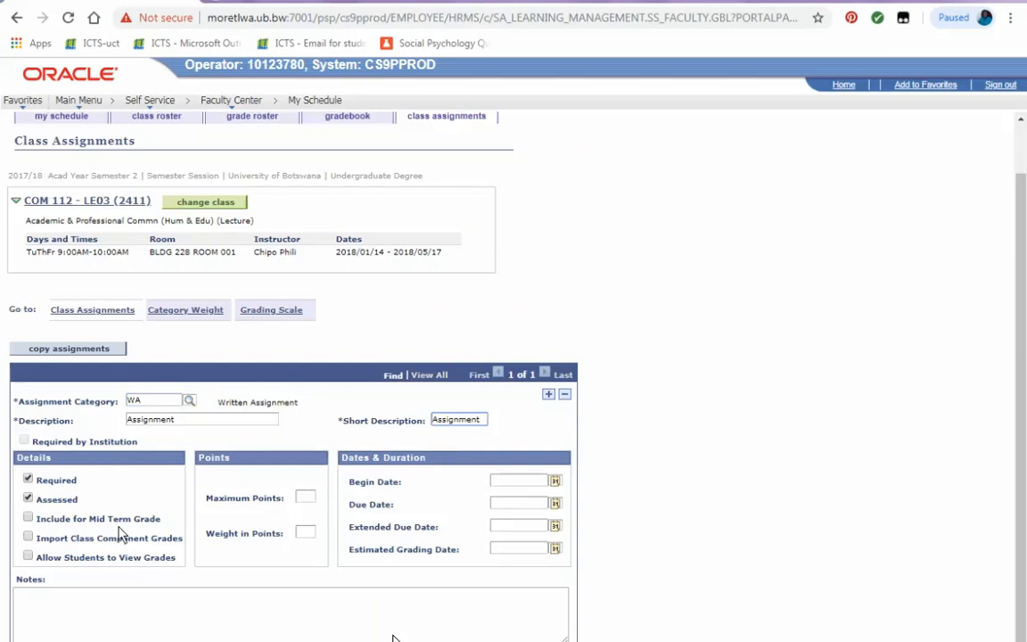
Enable Include for Mid Term Grade and Allow Students to View Grades, and set maximum points to 100.
click(71, 521)
click(76, 558)
click(305, 499)
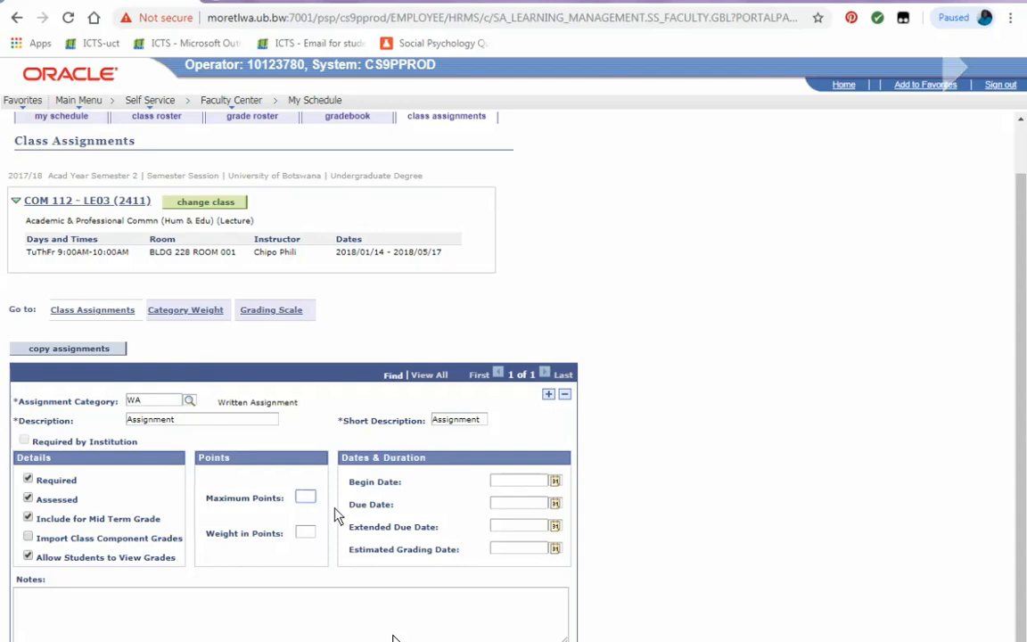
text(100)
Set the assignment's weight in points to 25.
click(306, 535)
text(100)
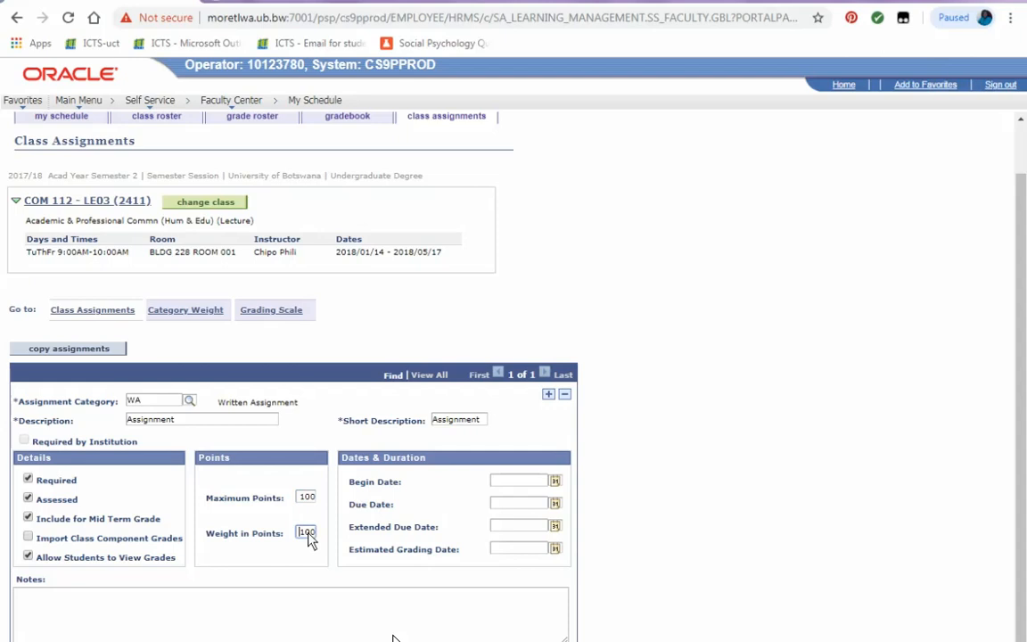
double_click(307, 533)
text(25)
Set the assignment's due date to 2018/02/15 using the calendar.
click(555, 504)
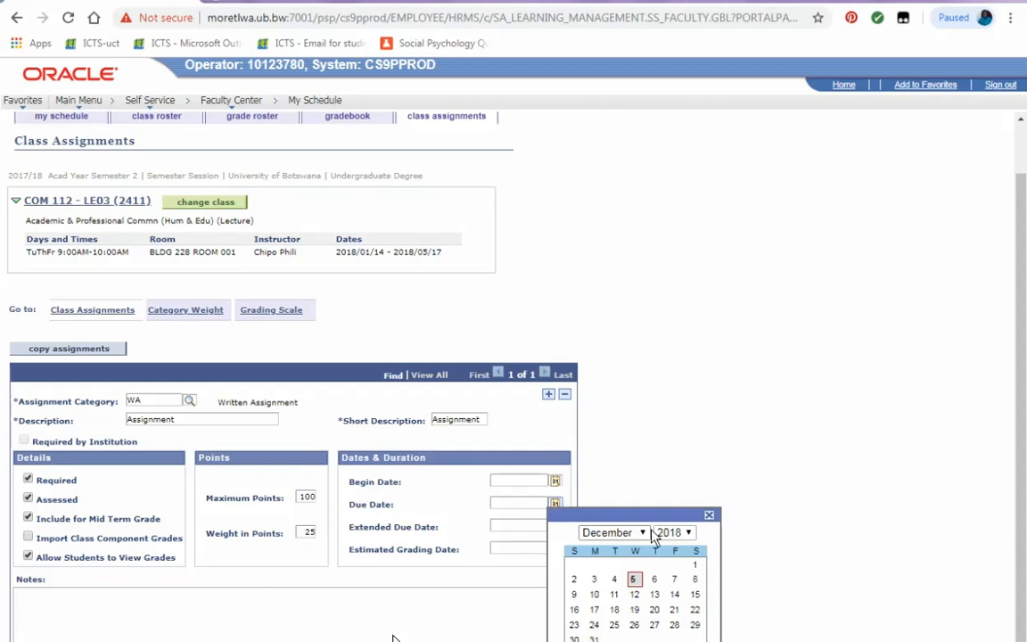
click(647, 533)
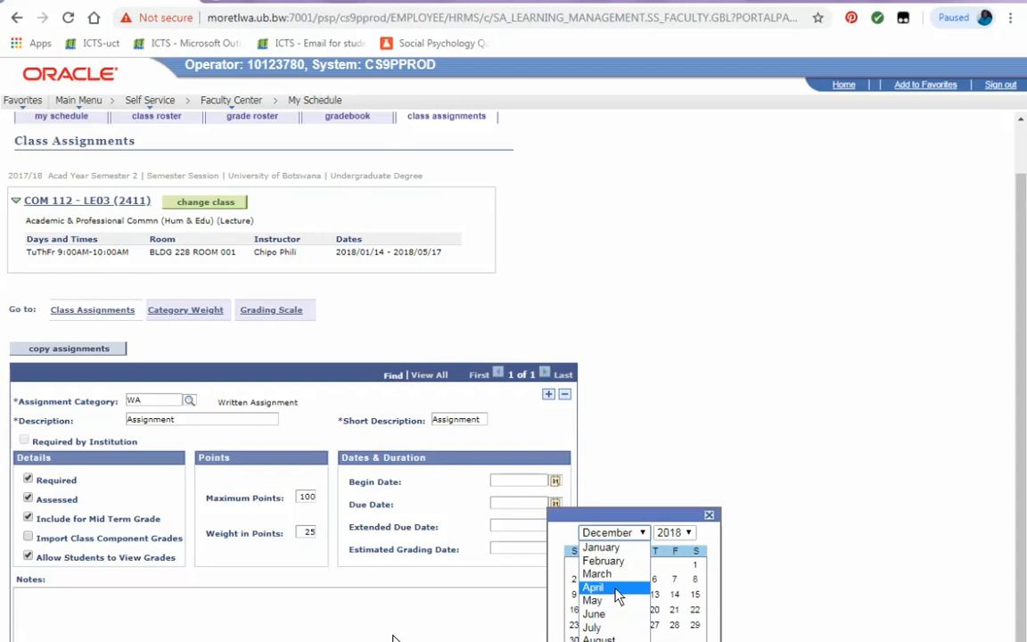
click(624, 562)
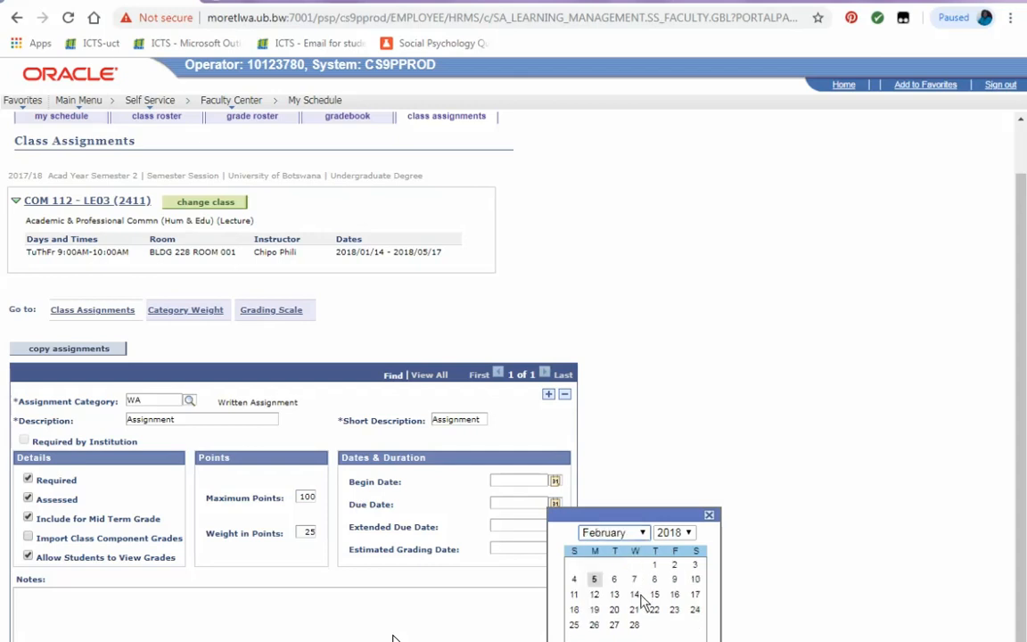
click(655, 594)
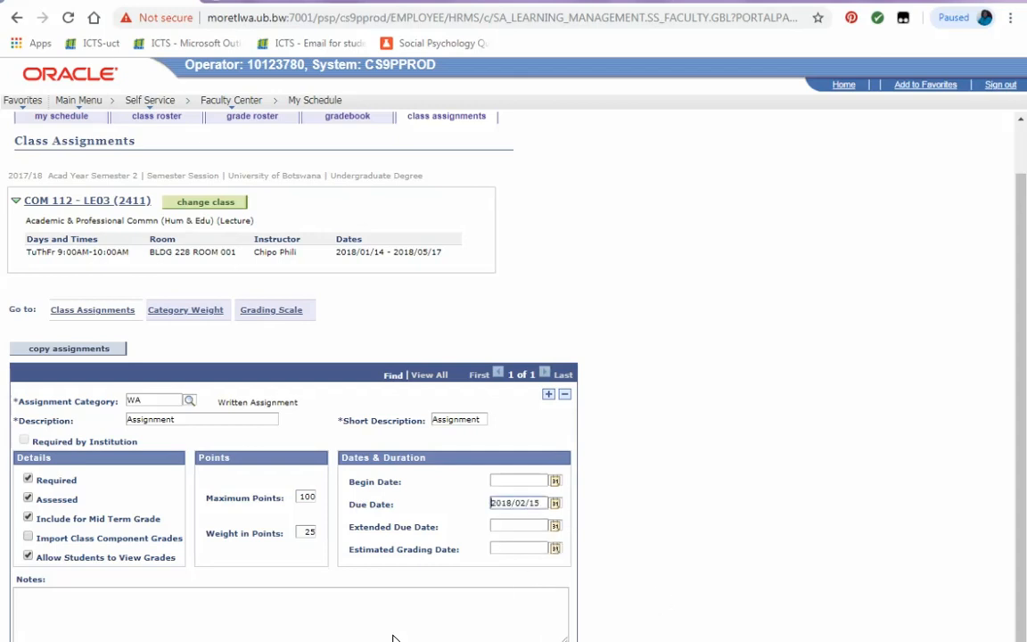
Add a second assignment with category TM and Test as its description and short description.
click(548, 393)
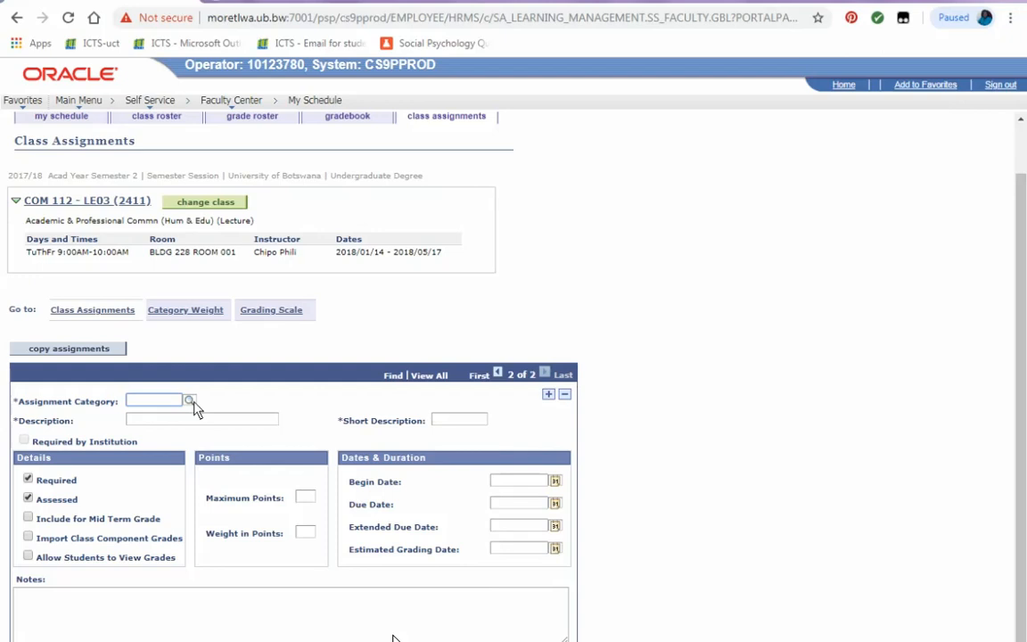
click(195, 403)
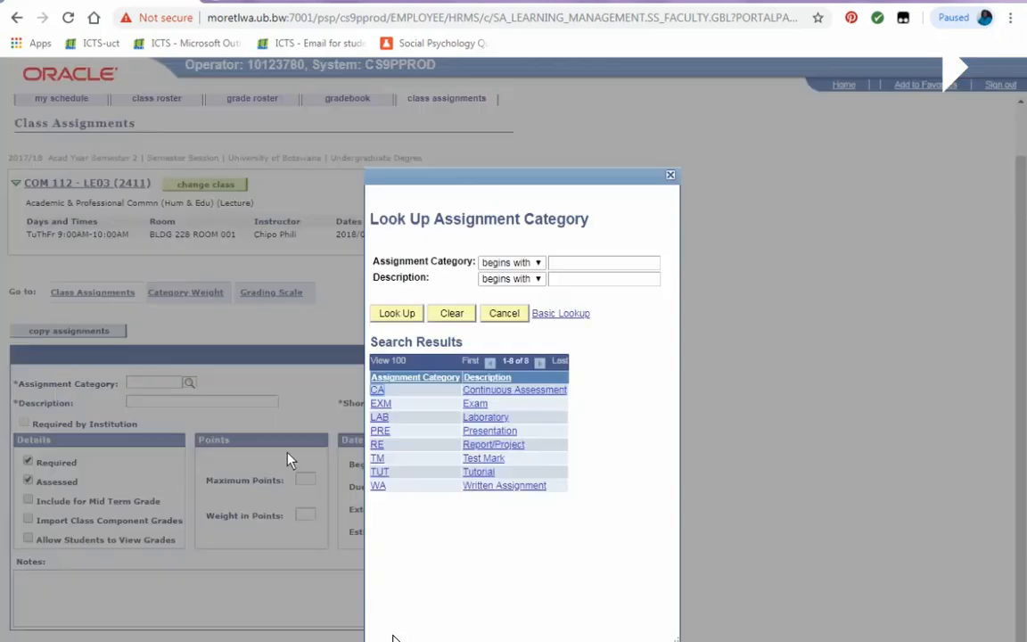
click(485, 460)
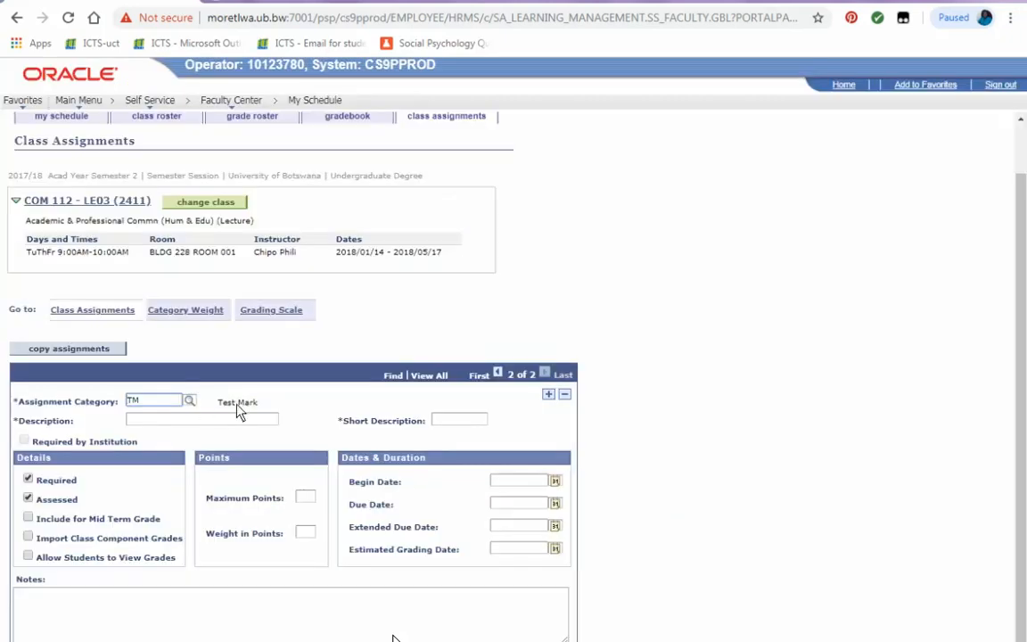
double_click(223, 402)
click(230, 420)
key(ctrl+v)
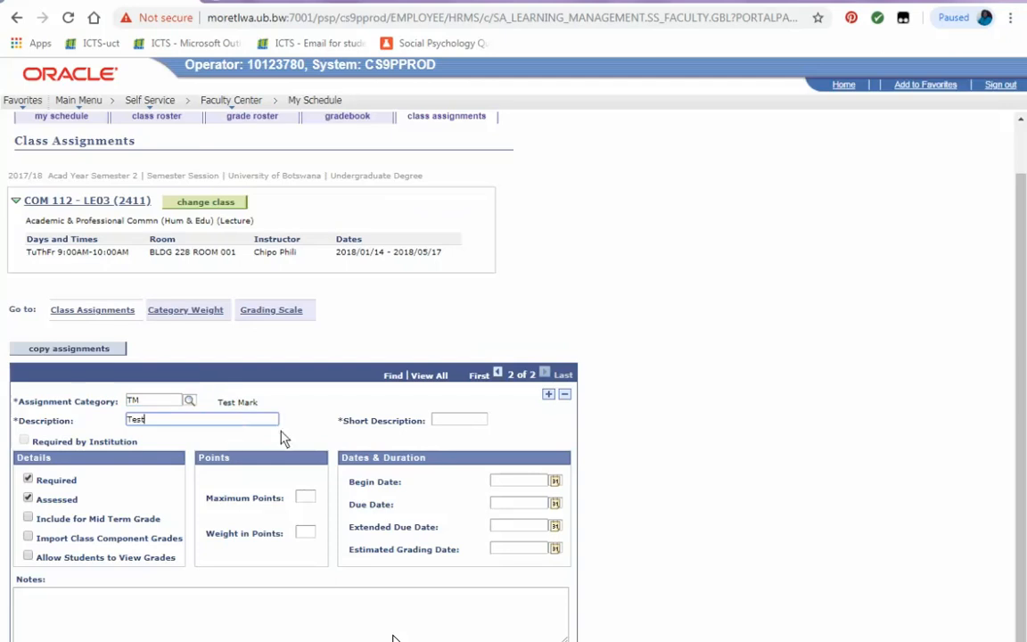
click(437, 421)
key(ctrl+v)
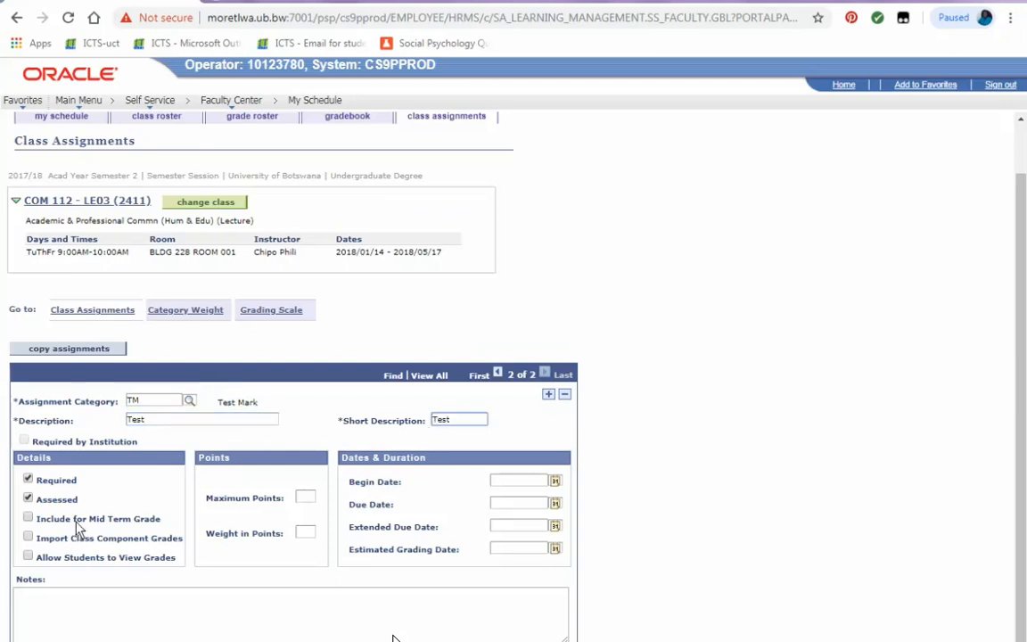
Enable Include for Mid Term Grade and Allow Students to View Grades, and set maximum points to 100.
click(27, 517)
click(28, 556)
click(305, 498)
text(2)
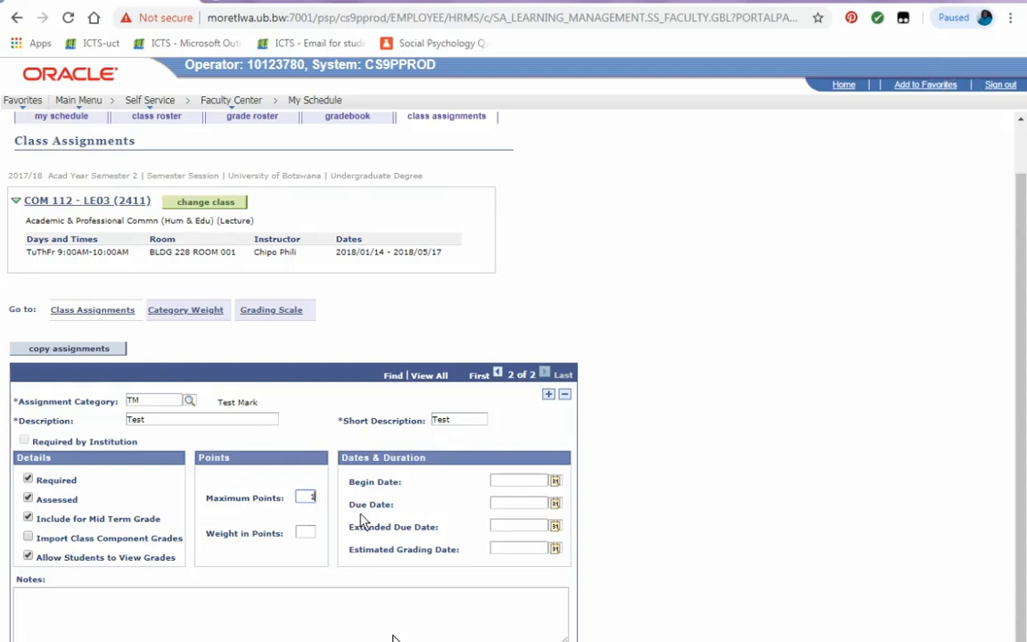
text(00)
Set the test's weight in points to 25.
click(305, 533)
double_click(308, 533)
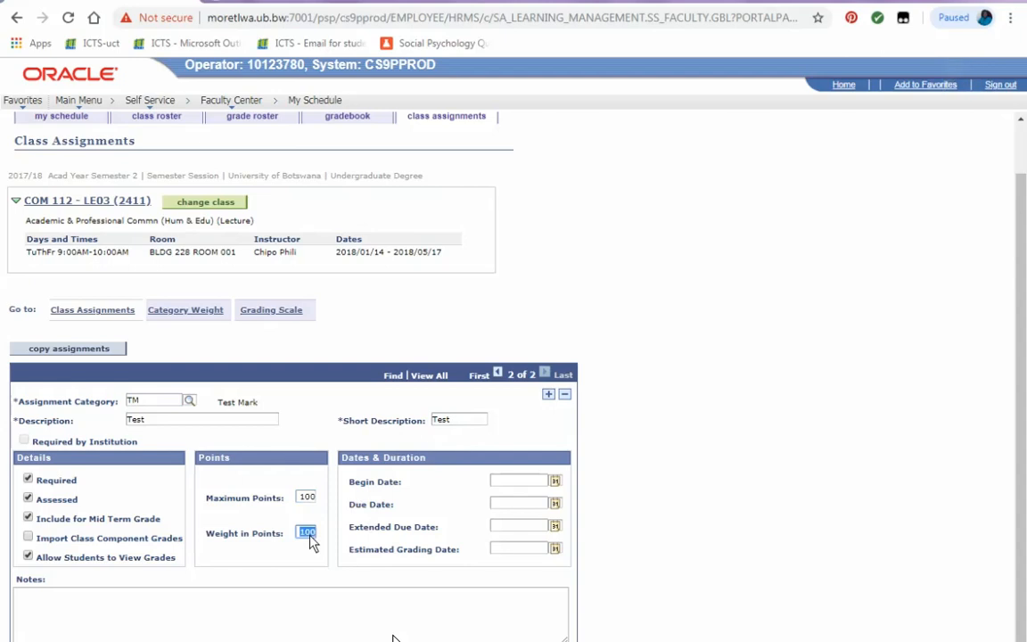
text(25)
Set the test's due date to 2018/03/13 using the calendar.
click(555, 504)
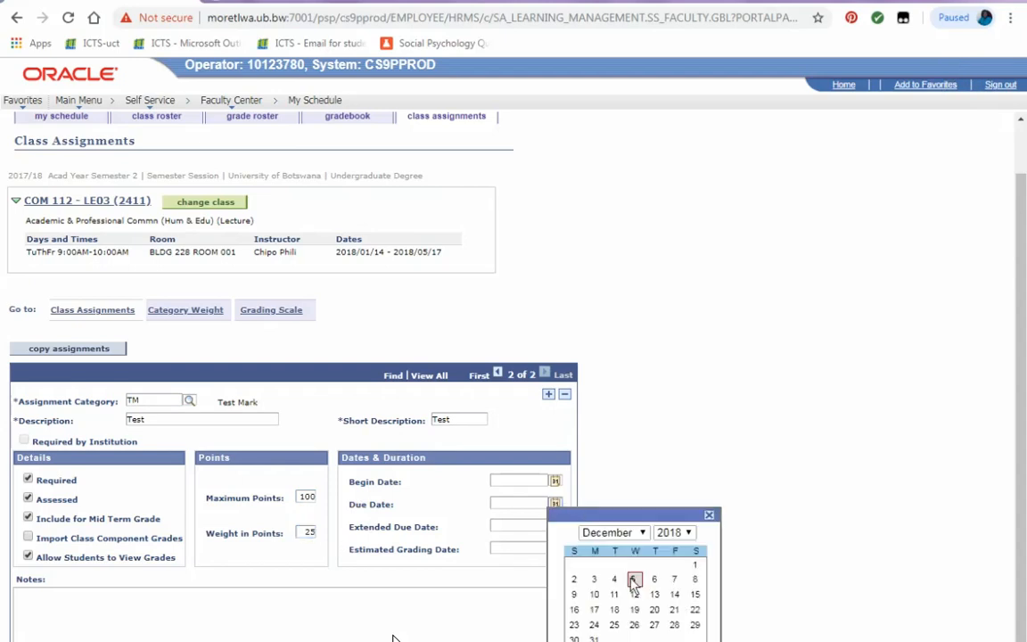
click(613, 533)
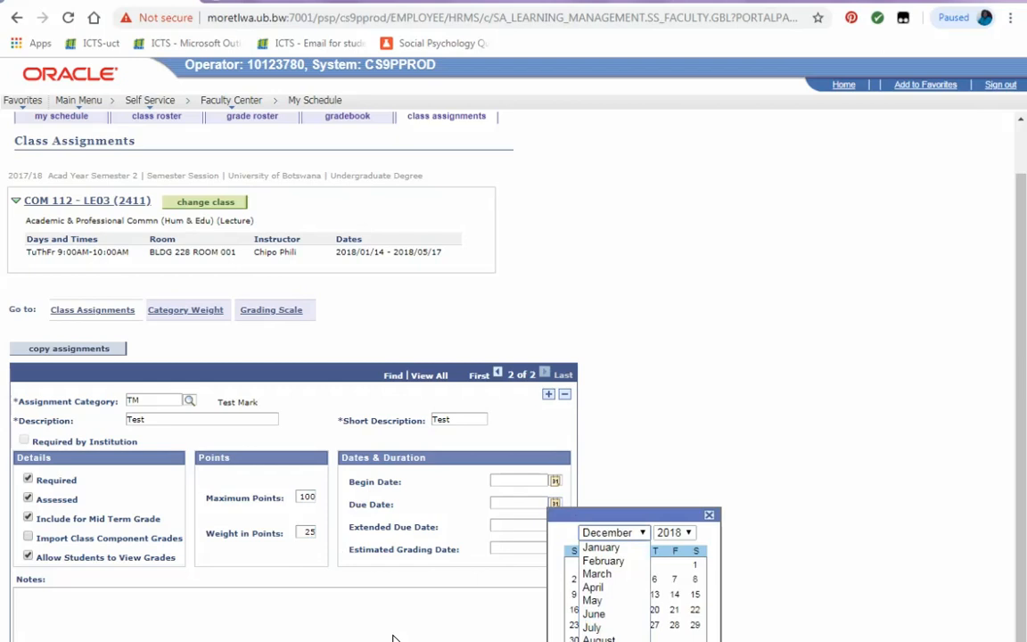
click(617, 574)
click(614, 595)
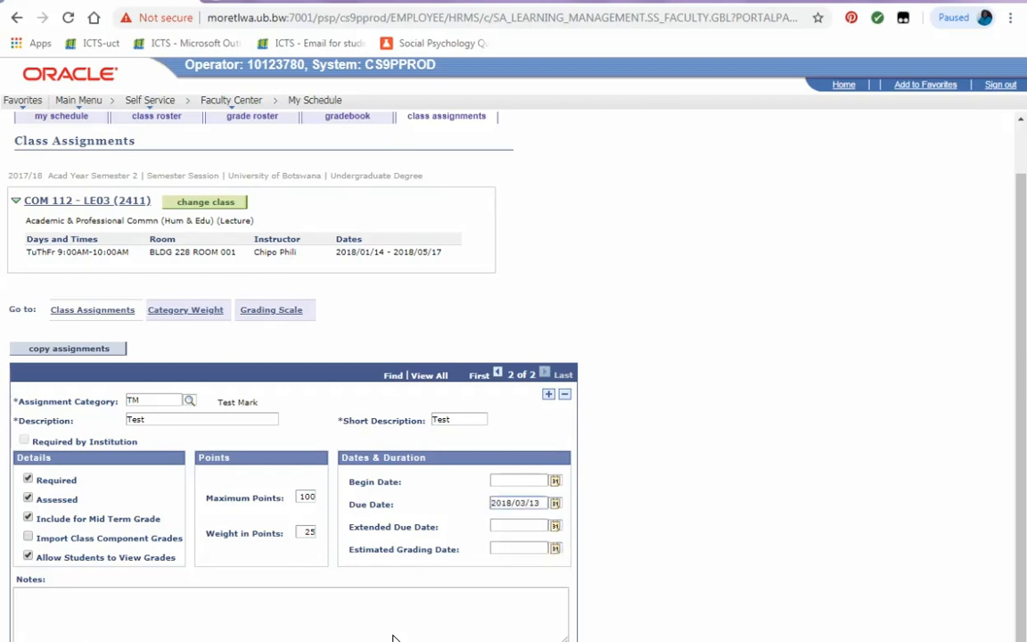
Add a third assignment with category EXM and Exam as both its description and short description.
click(548, 395)
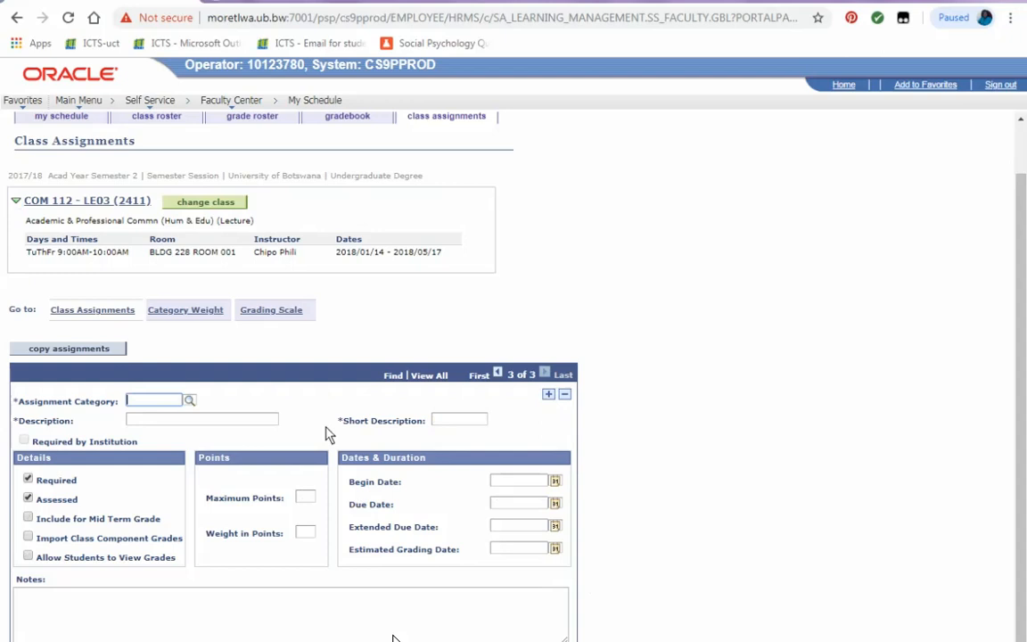
click(189, 400)
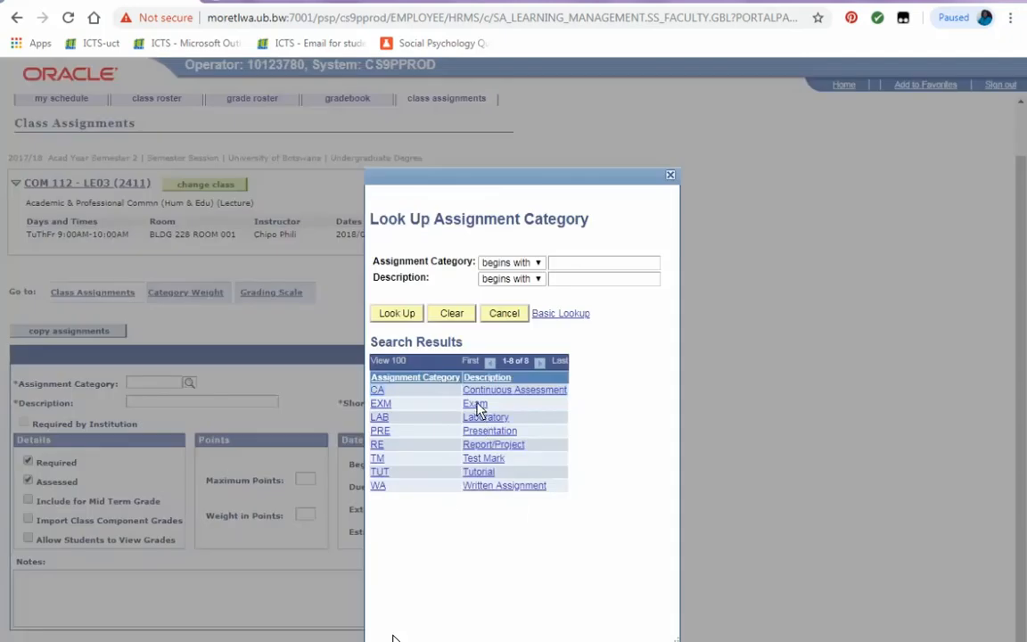
click(380, 403)
double_click(230, 404)
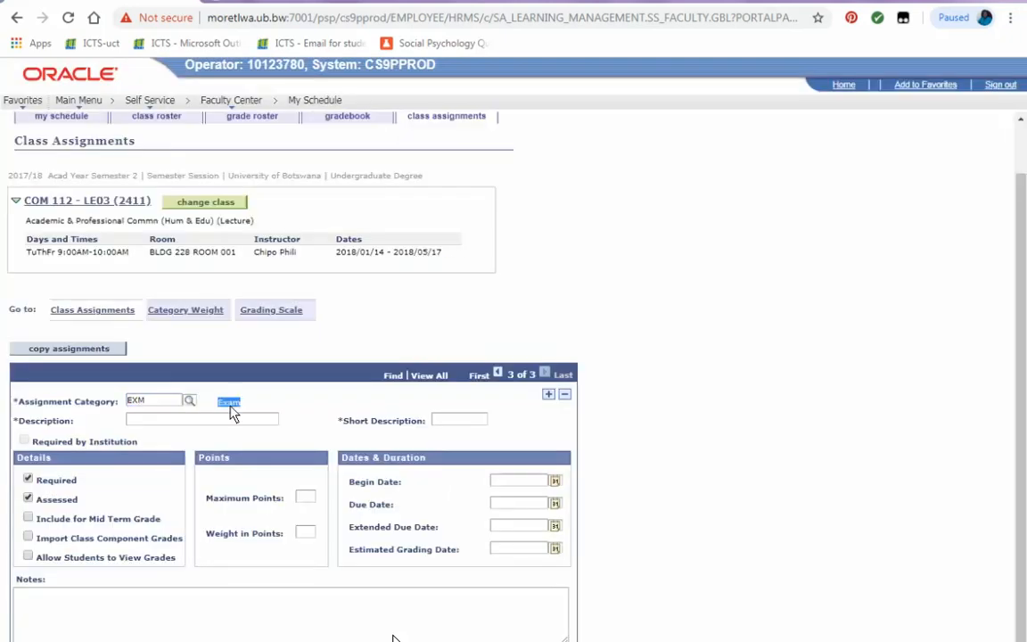
key(ctrl+c)
click(196, 423)
key(ctrl+v)
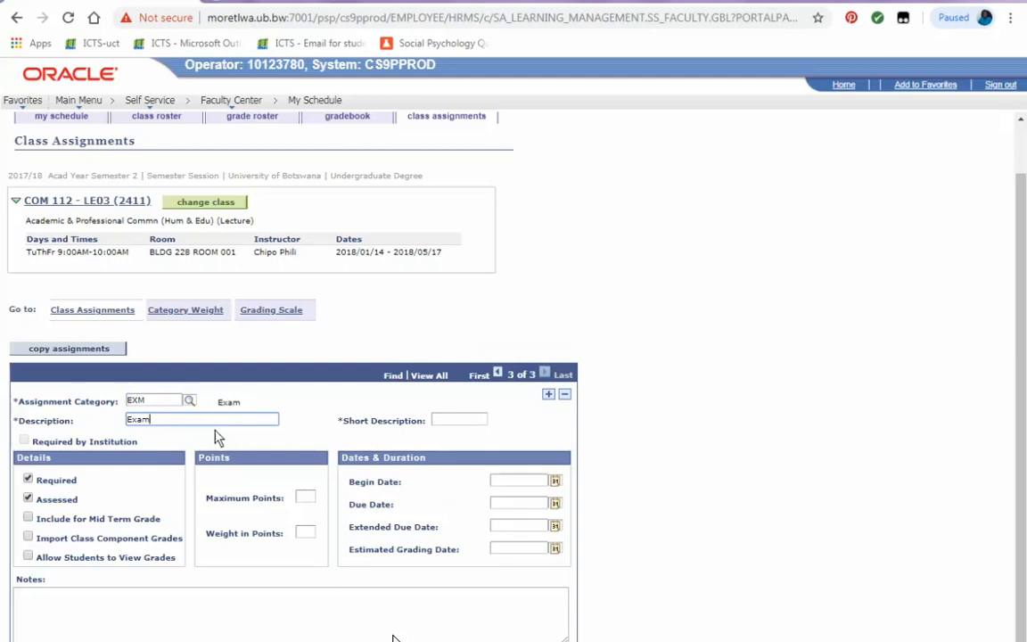
click(437, 421)
key(ctrl+v)
click(83, 521)
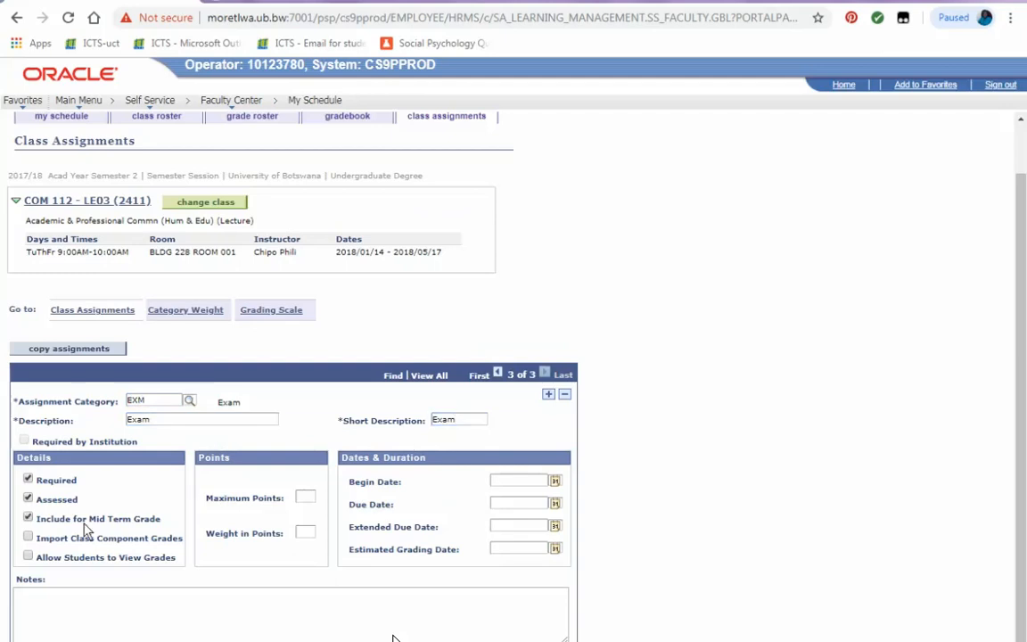
double_click(80, 520)
click(85, 523)
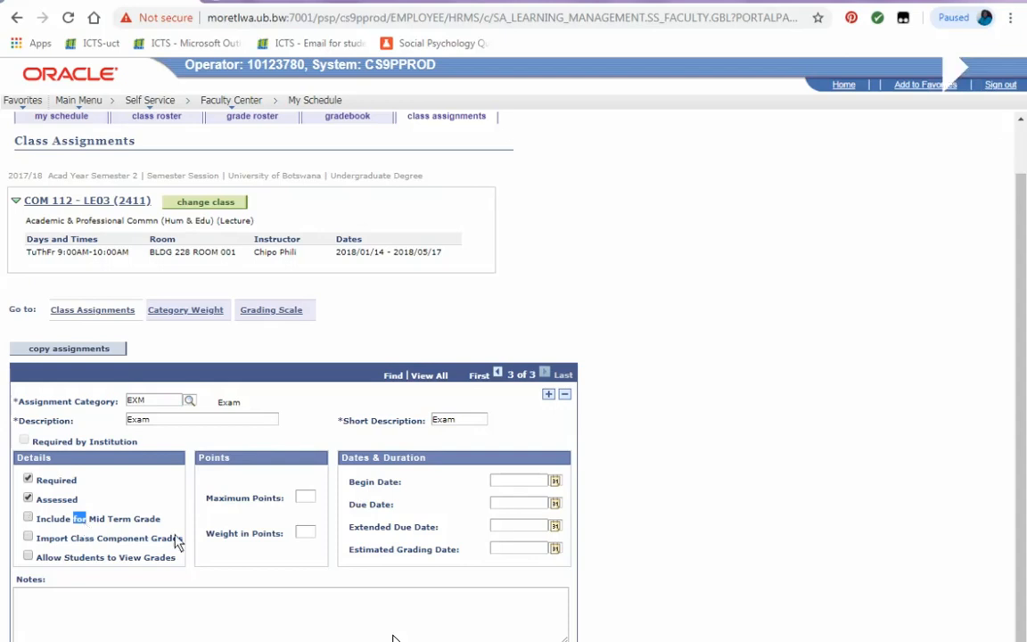
Set the exam's maximum points to 100 and its weight in points to 50.
click(307, 499)
text(100)
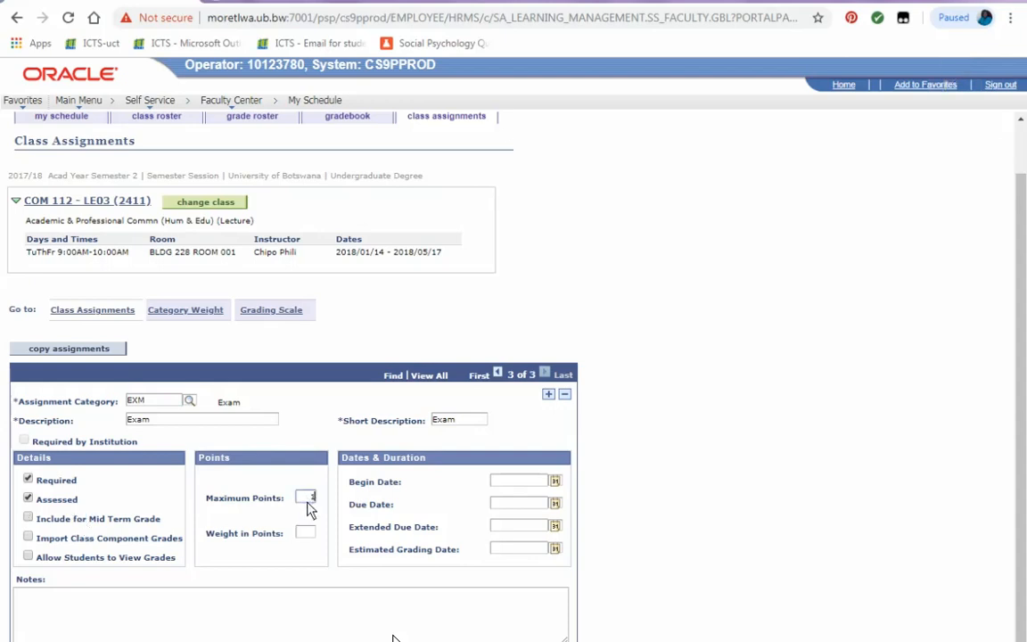
click(306, 533)
key(BackSpace)
text(50)
Set the exam's due date to 2018/05/16 using the calendar.
click(548, 394)
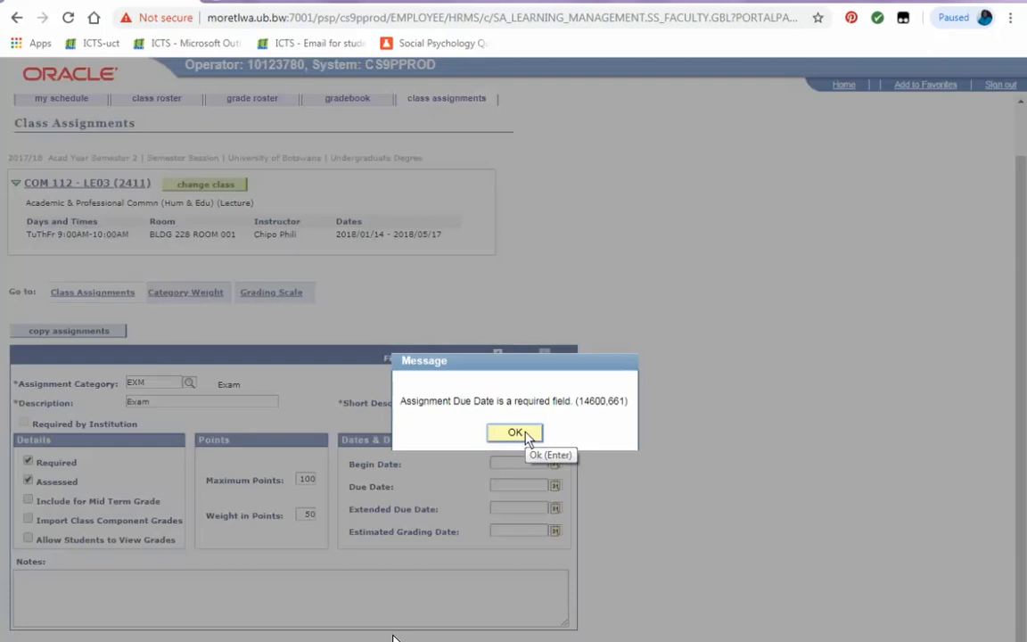
click(517, 432)
click(554, 504)
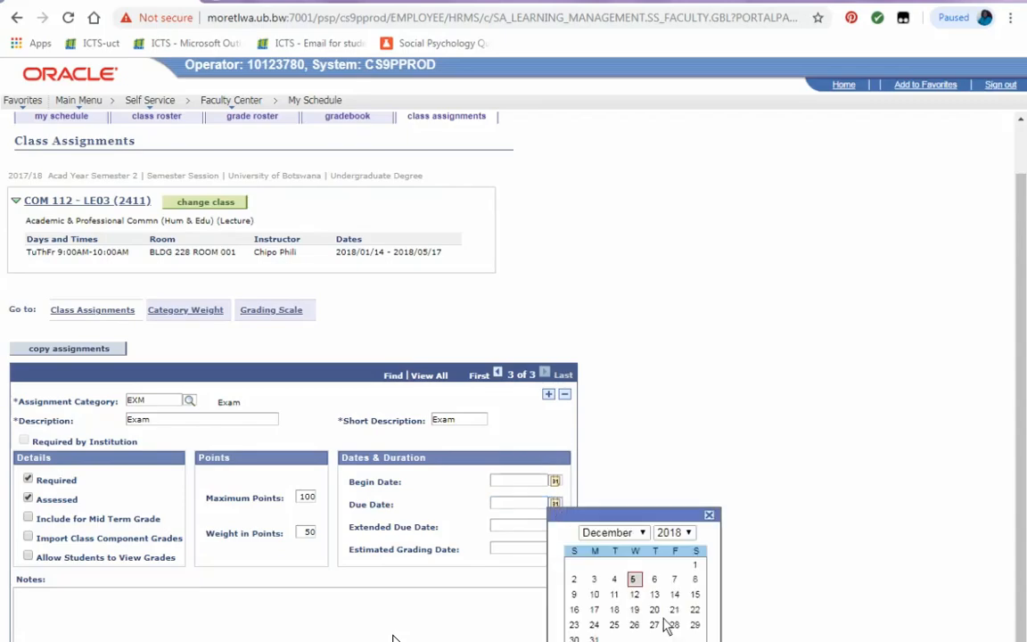
click(614, 532)
click(617, 603)
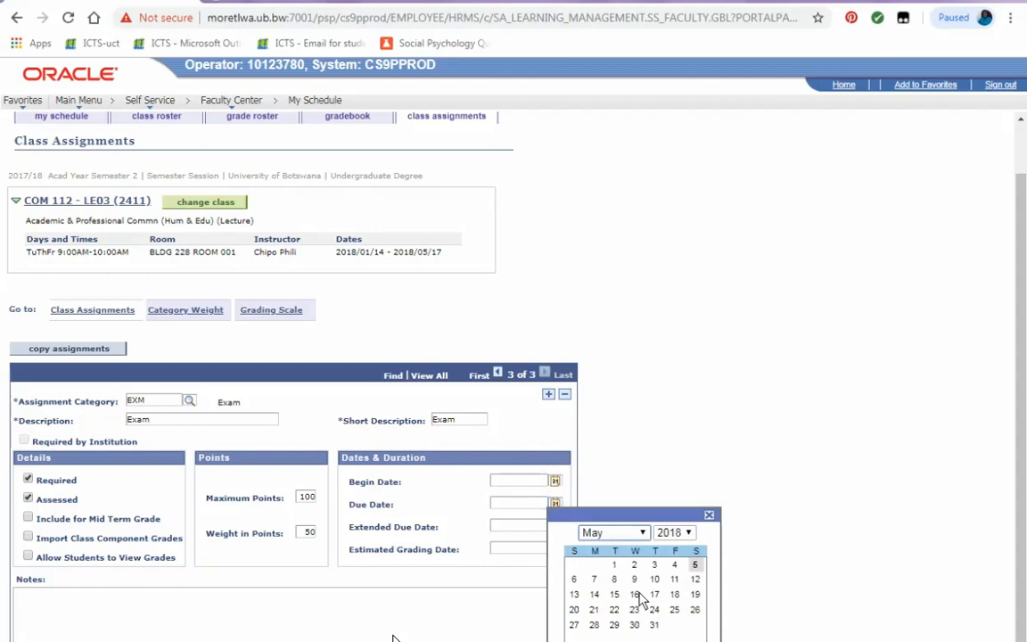
click(636, 594)
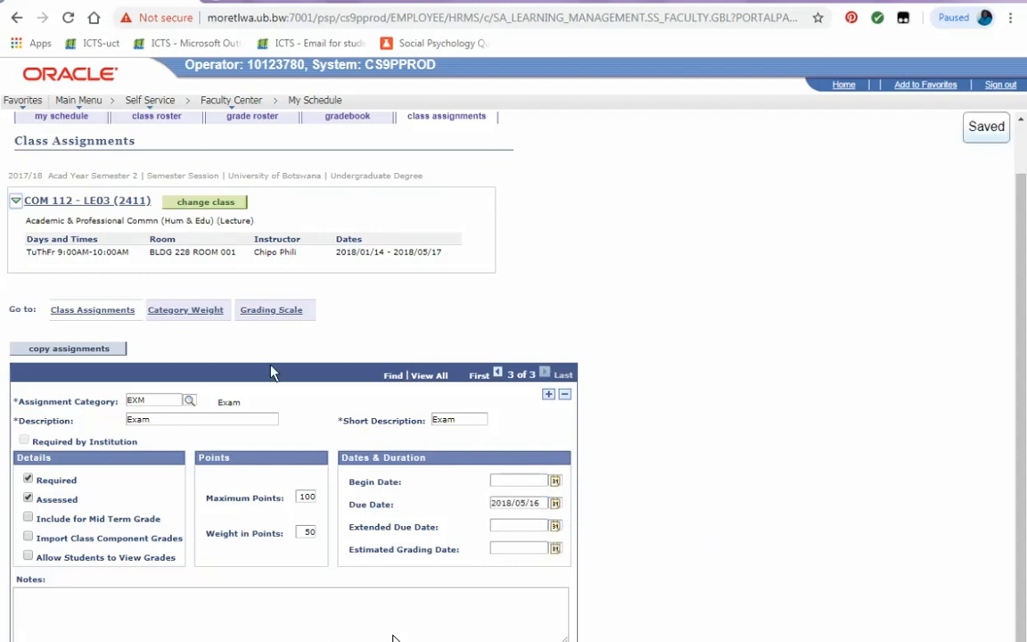
Open the grading scale, populate it to 100 and save it.
click(272, 310)
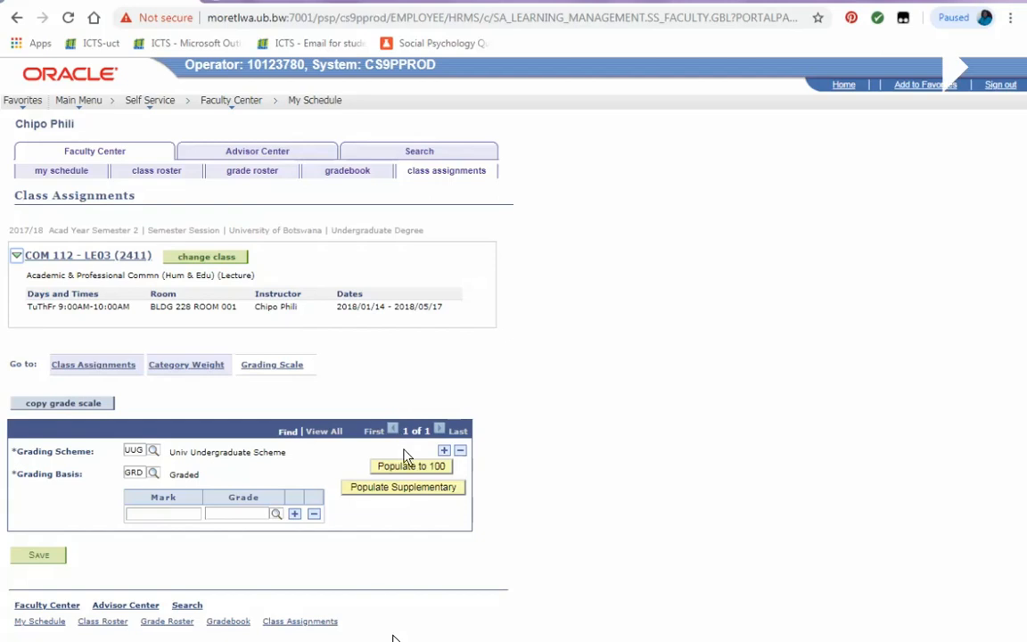
click(410, 472)
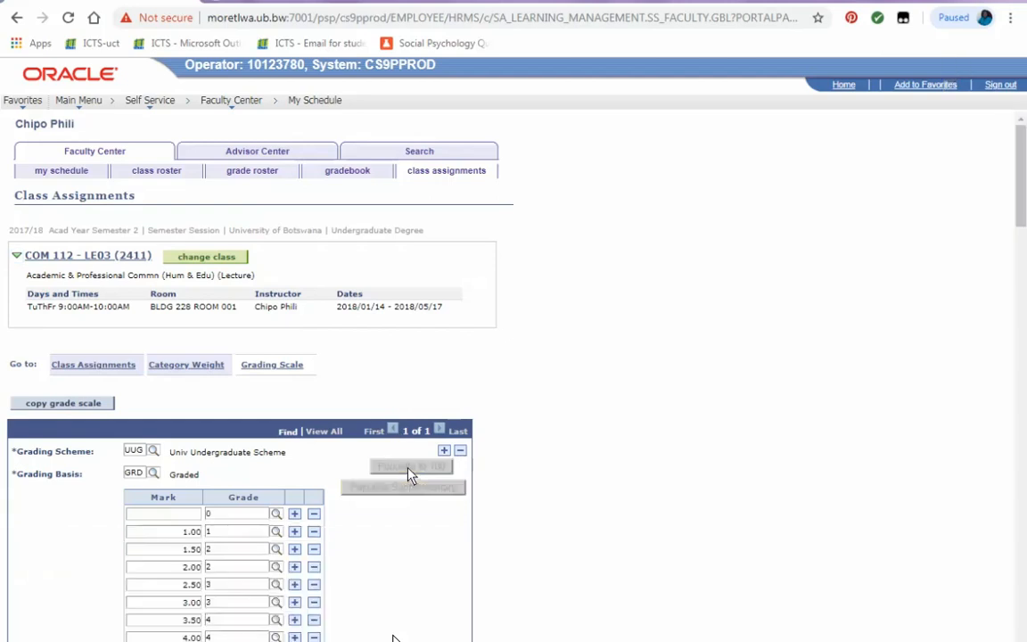
scroll(390, 509, down, 20)
scroll(355, 578, down, 10)
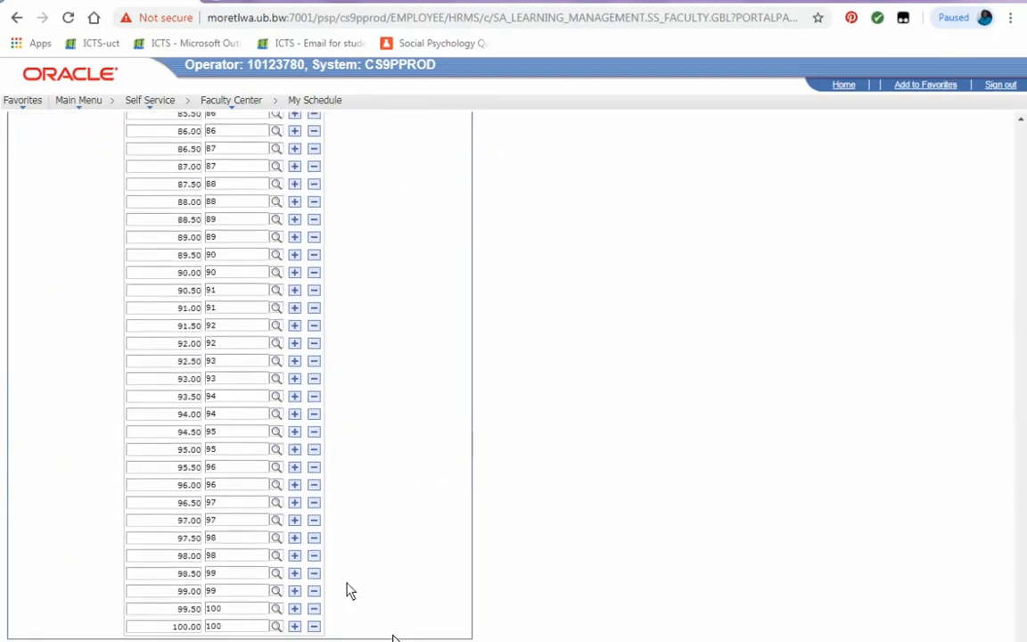
click(394, 638)
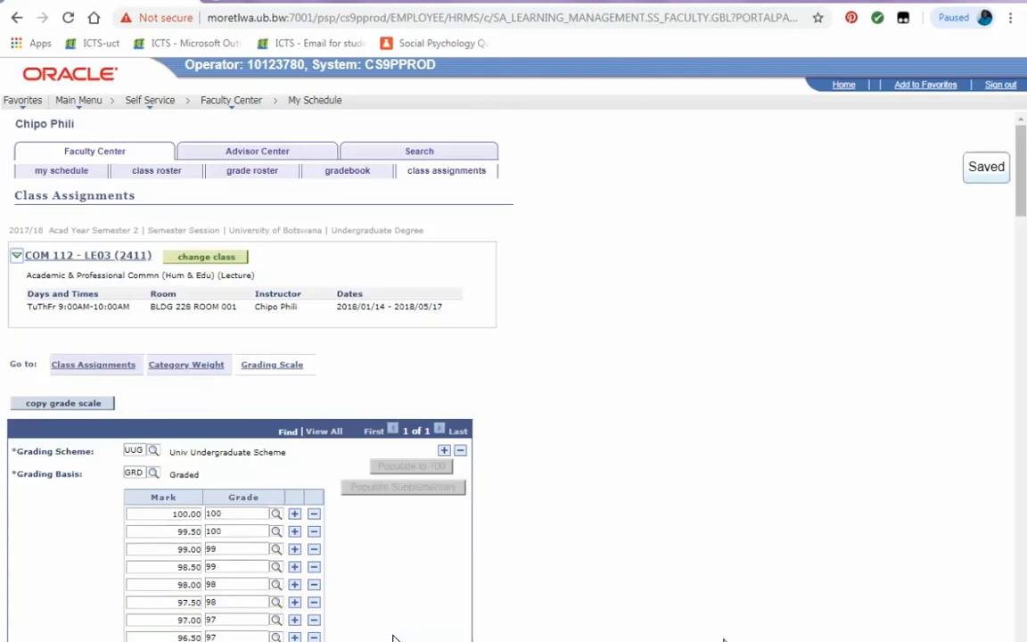
Open the gradebook and enter the first student's marks: 70 assignment, 60 test, 75 exam.
click(355, 173)
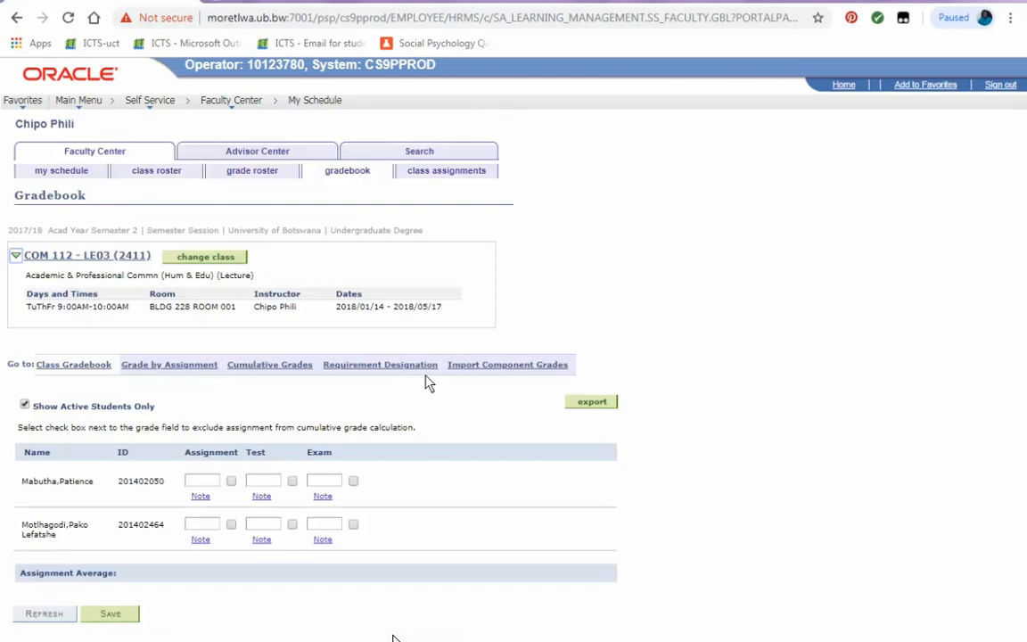
click(203, 483)
click(264, 482)
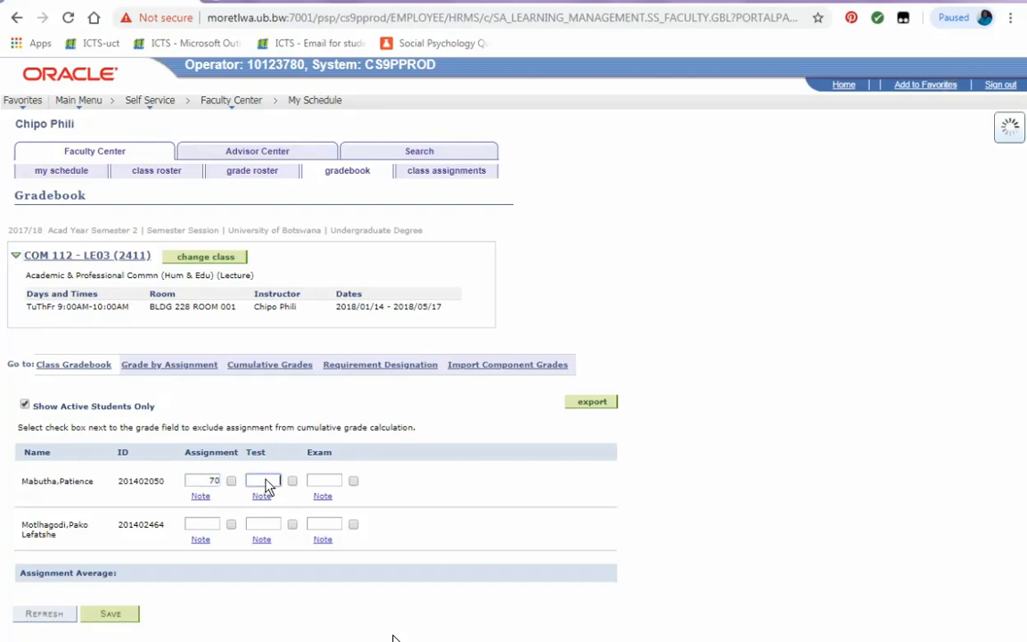
text(60)
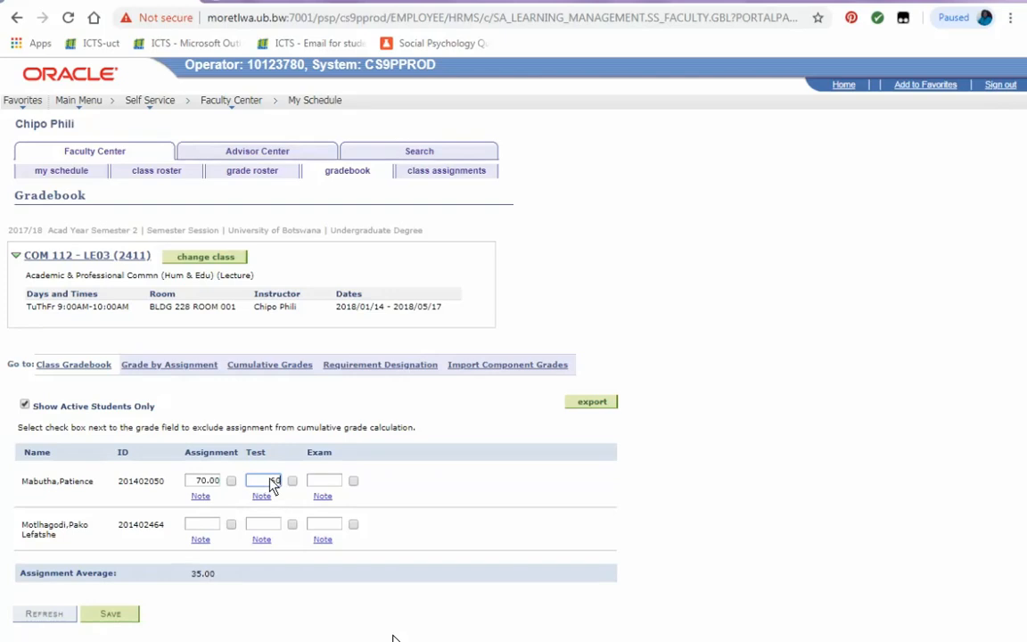
click(331, 483)
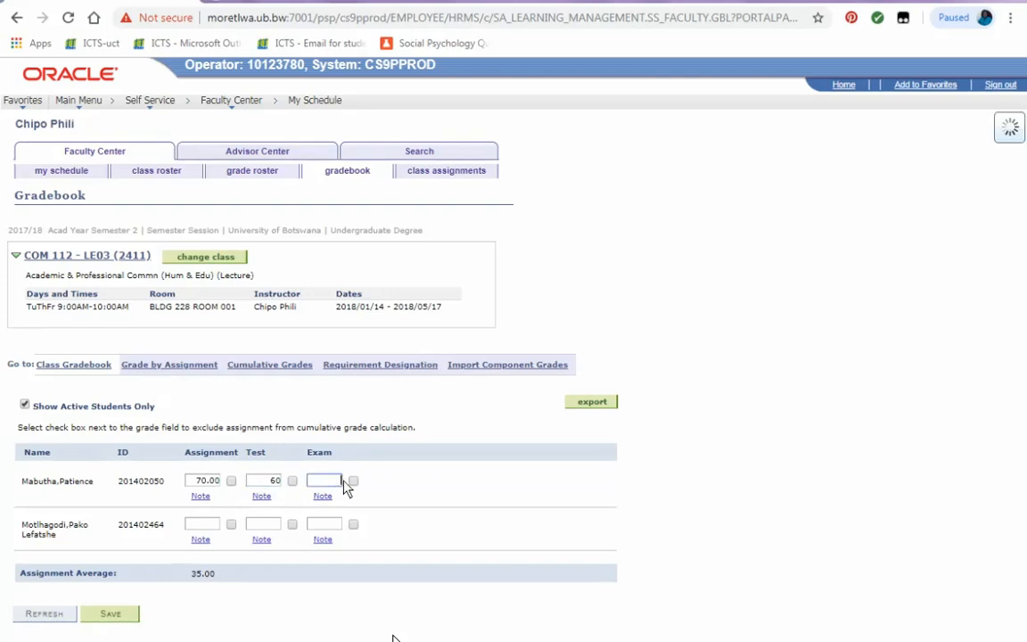
text(75)
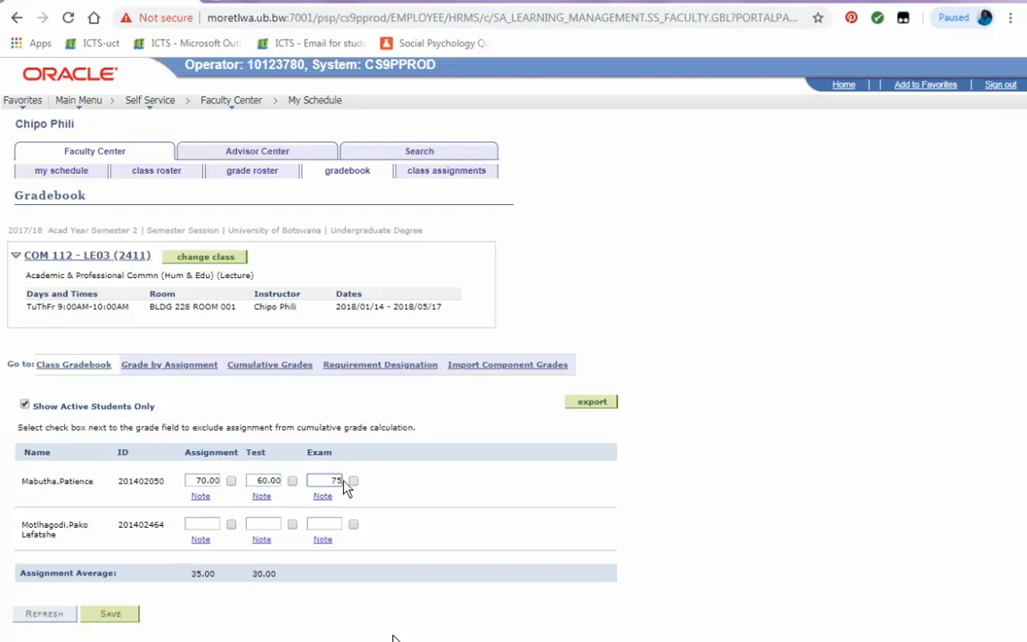
Enter the second student's marks of 35 assignment, 60 test and 40 exam, and save the gradebook.
click(207, 526)
text(35)
click(270, 525)
text(60)
click(317, 526)
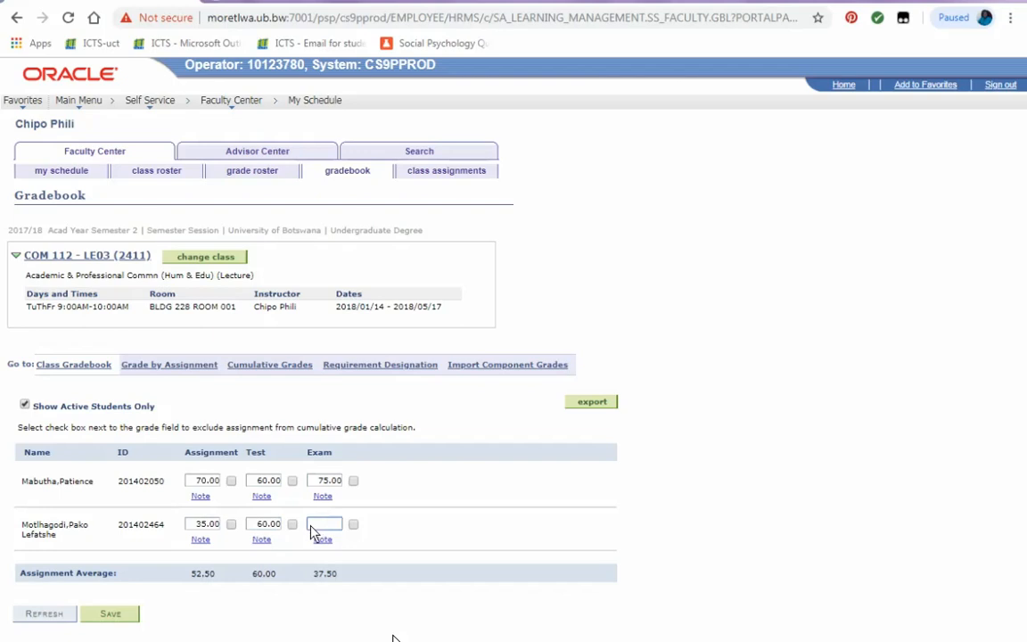
click(110, 614)
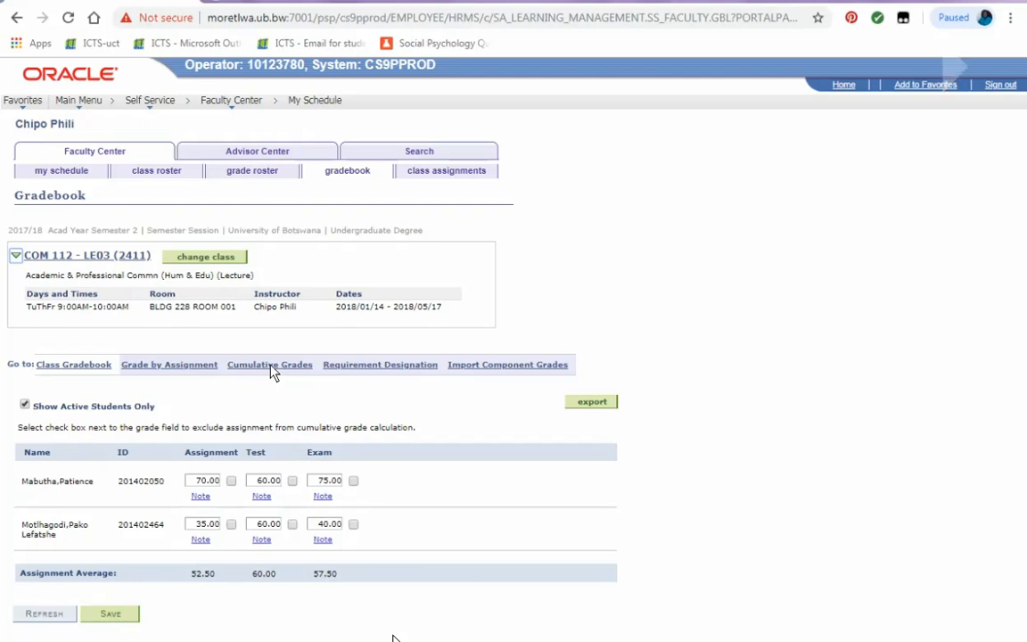
In Cumulative Grades, select the Final Grade roster and update it.
click(271, 365)
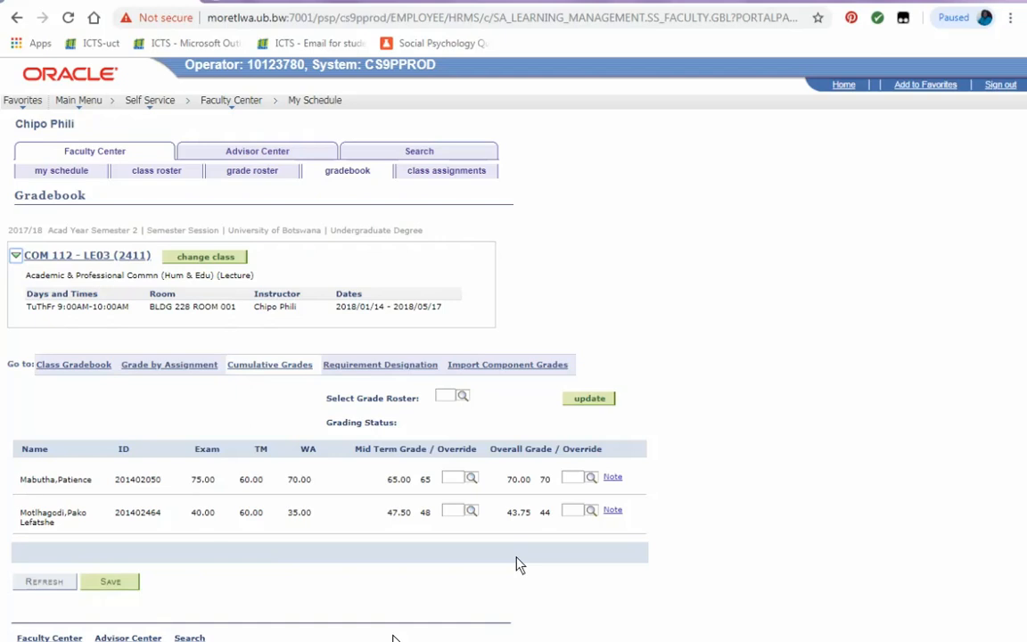
click(462, 396)
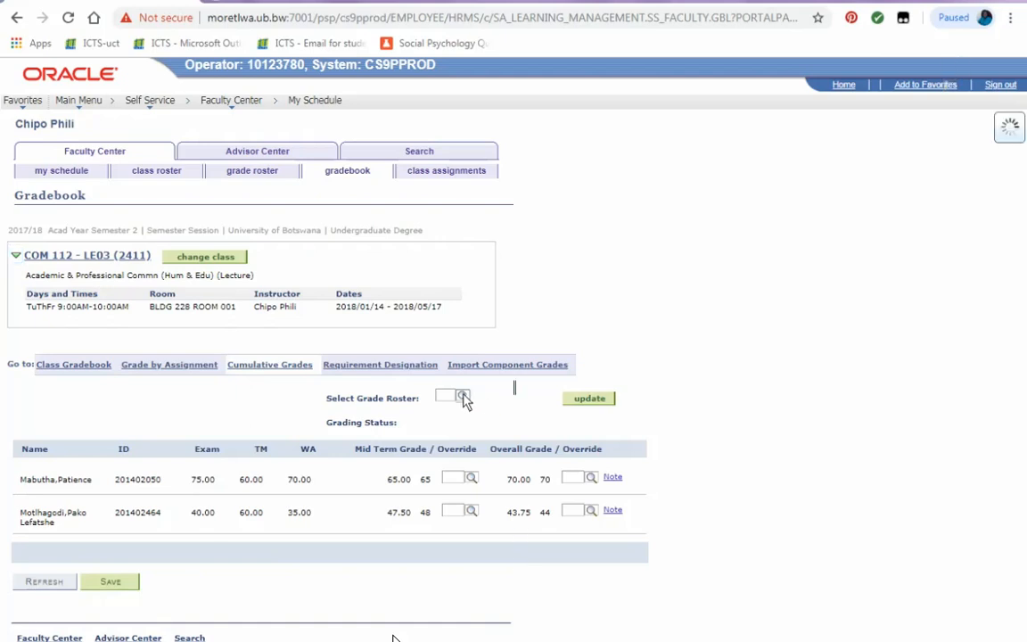
click(467, 453)
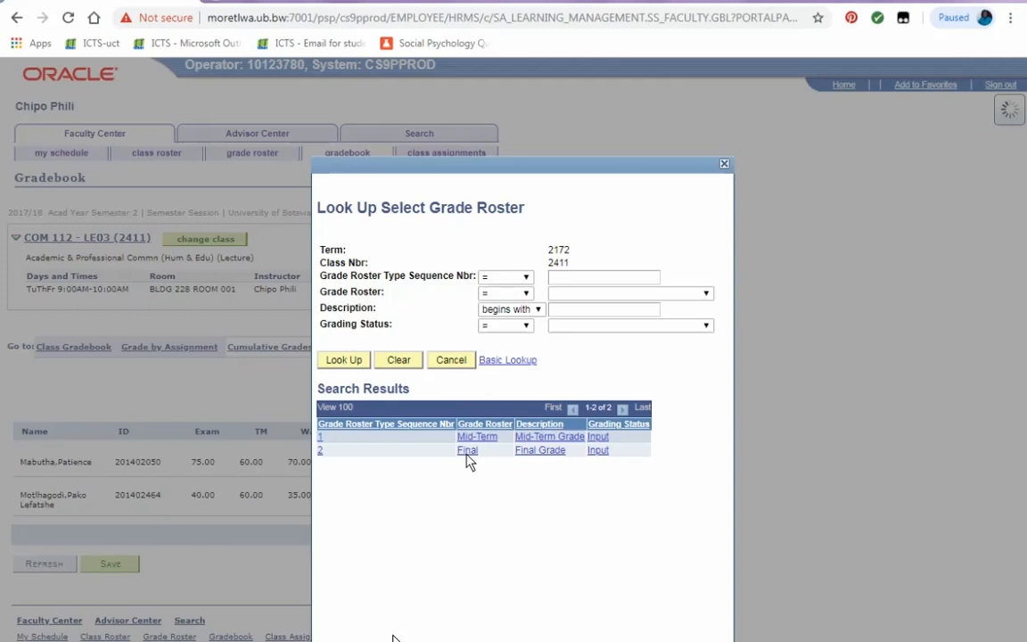
click(467, 450)
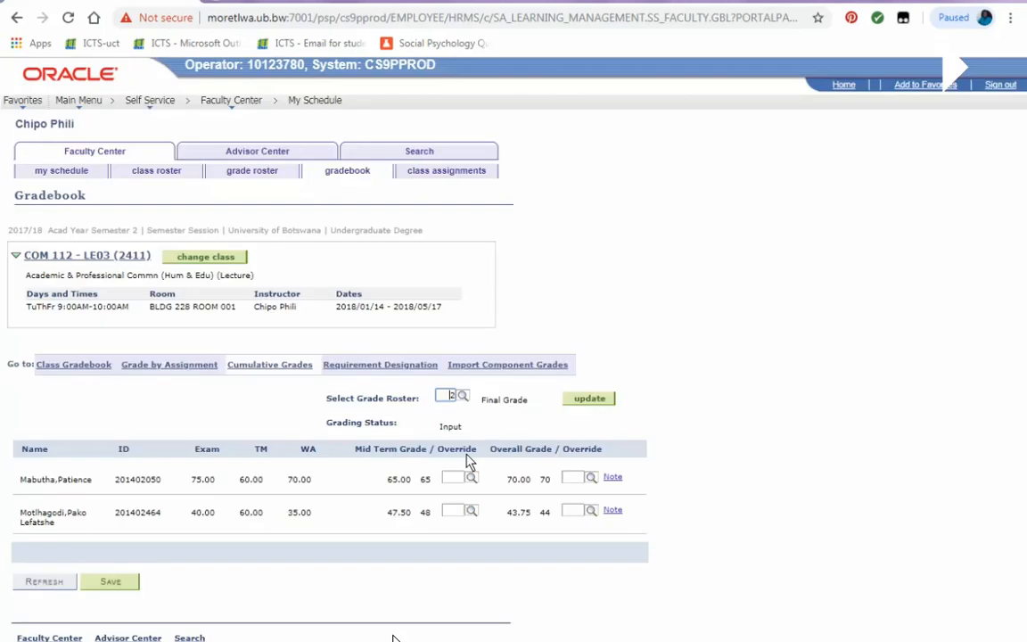
click(583, 399)
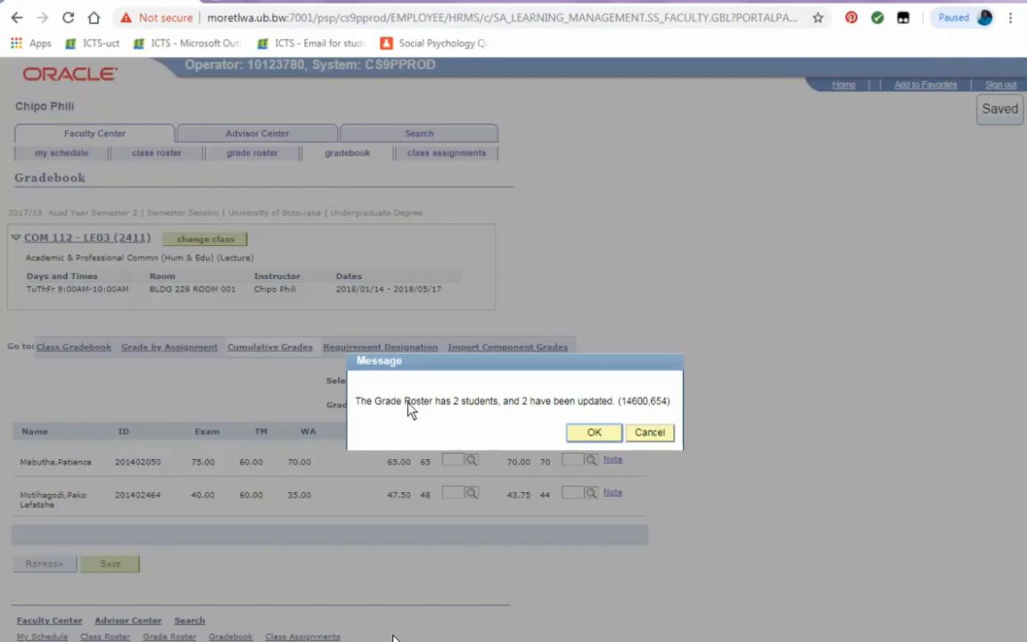
click(595, 432)
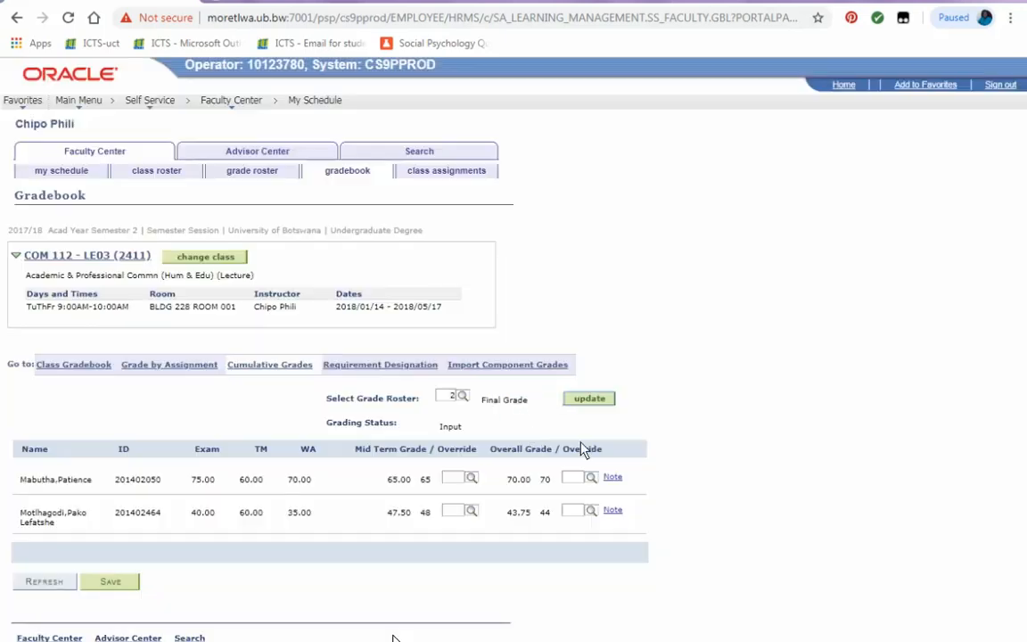
Select the Mid-Term Grade roster and update it.
click(463, 396)
click(486, 440)
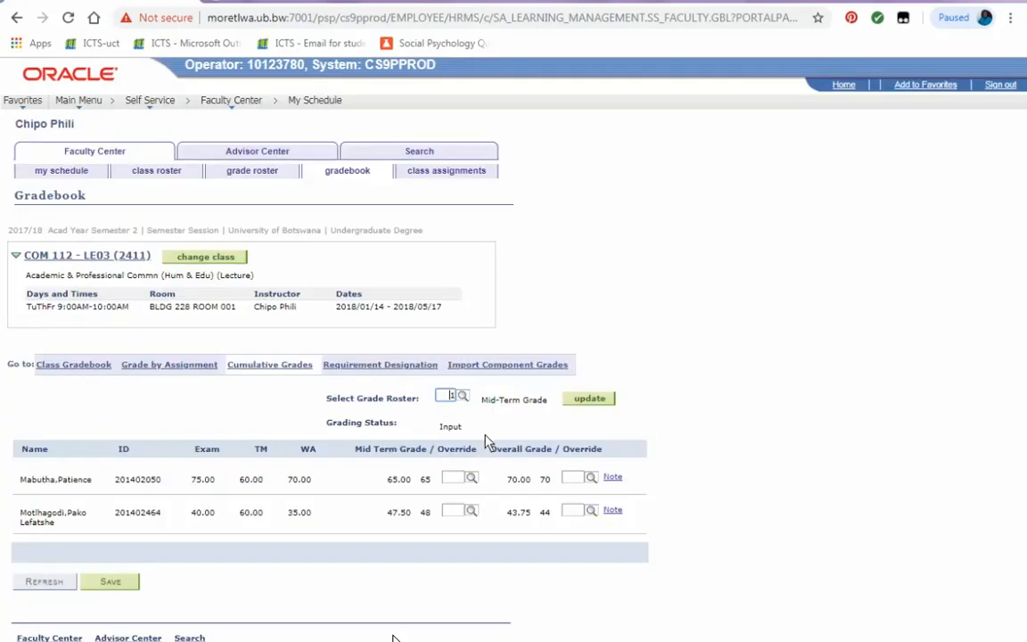
click(579, 400)
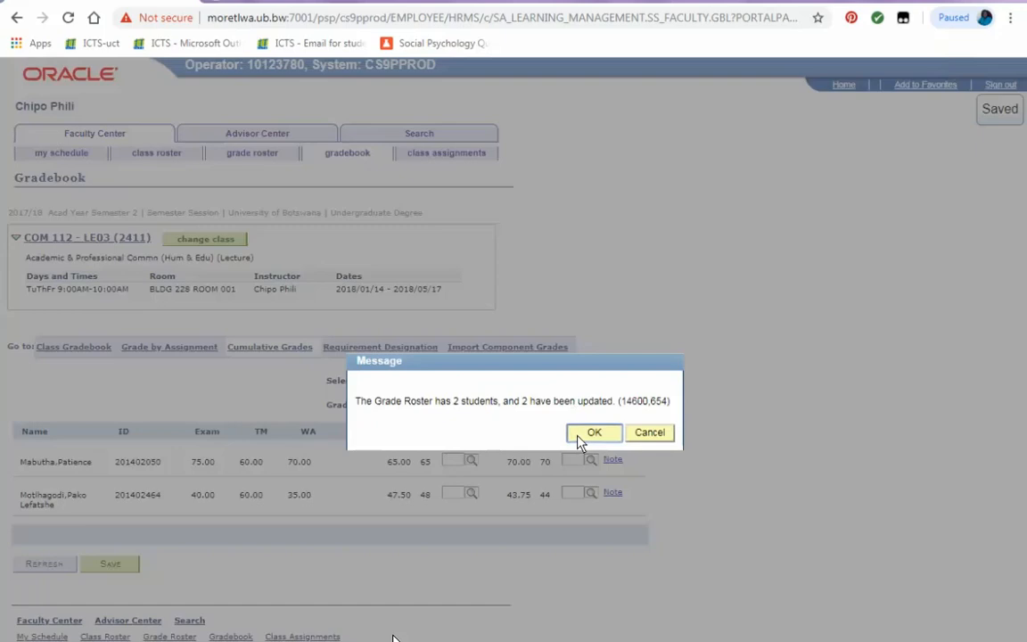
click(589, 432)
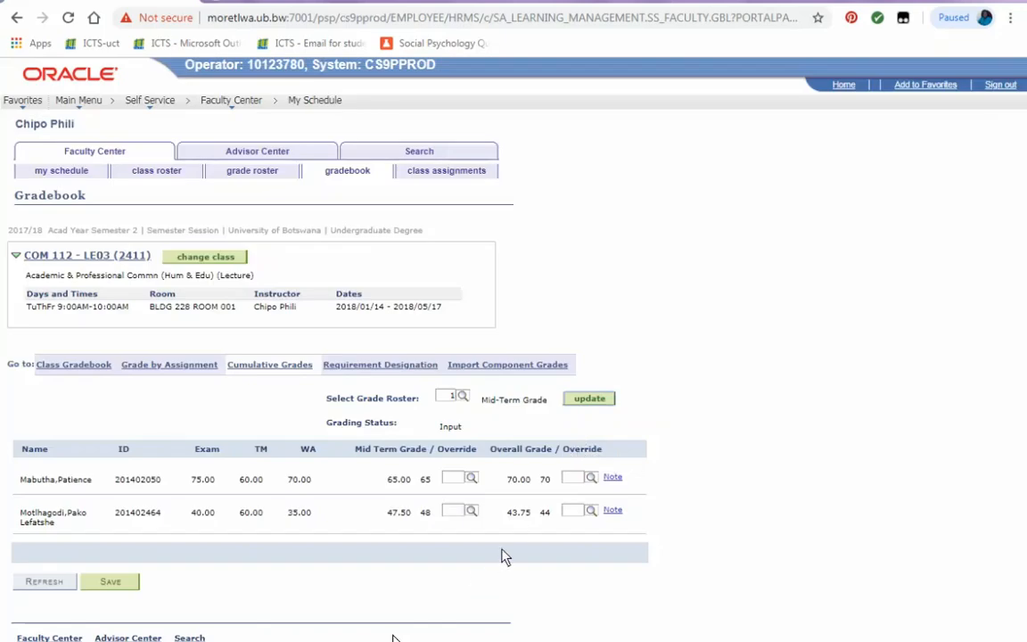
Open the grade roster and switch the roster type to Final Grade.
click(250, 174)
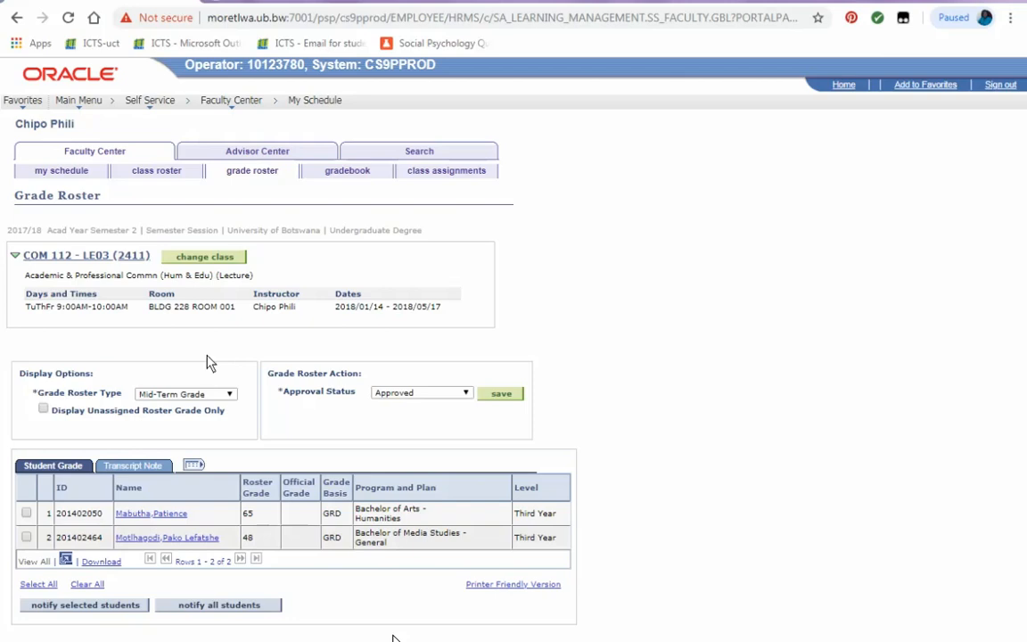
click(226, 394)
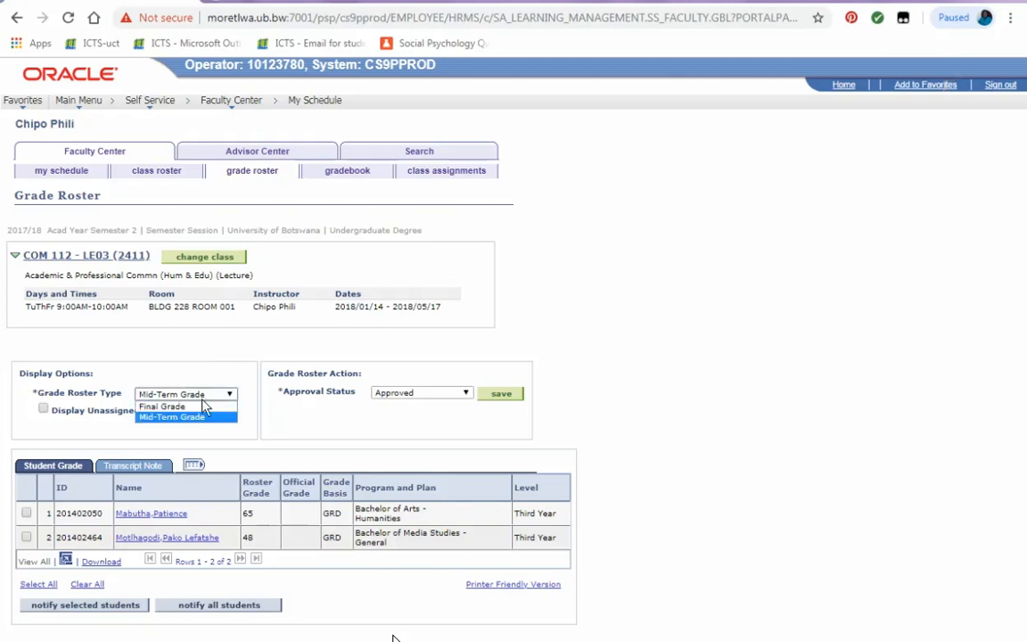
click(201, 408)
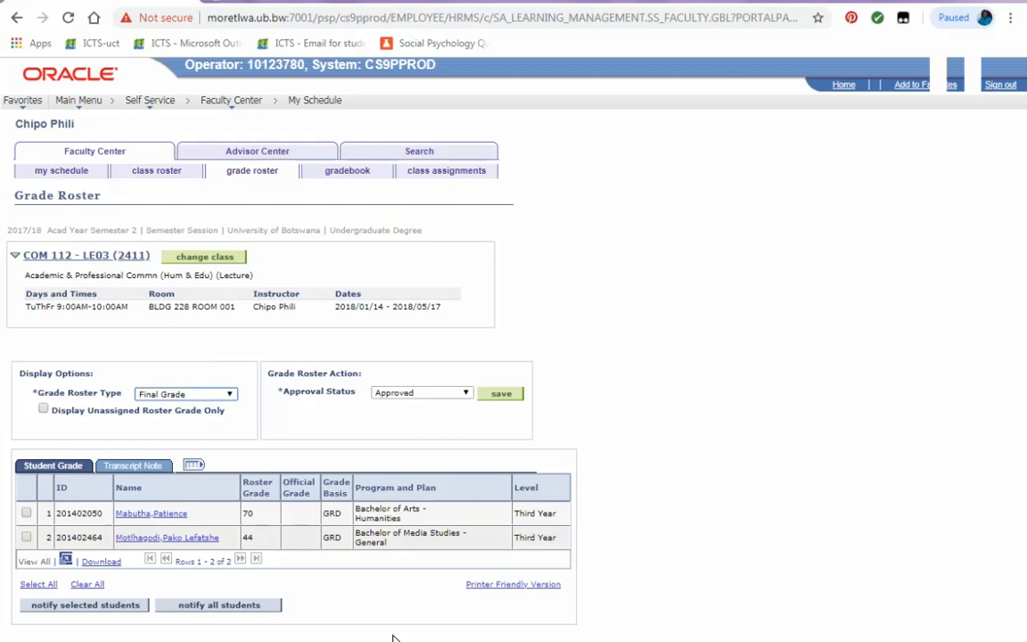